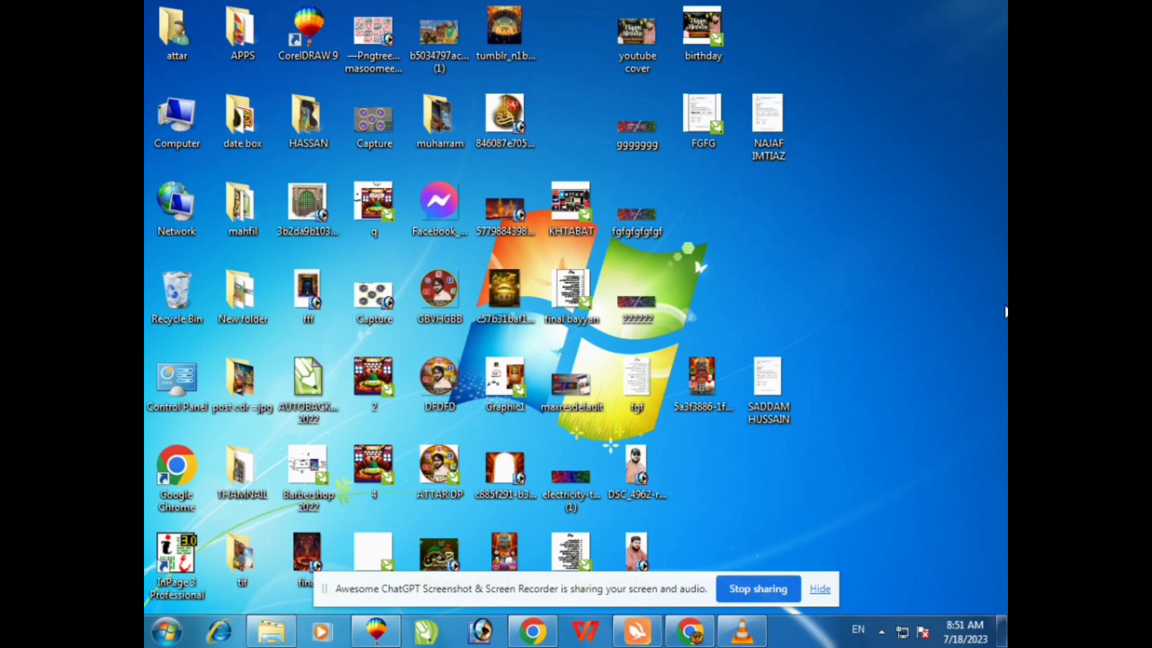
# Open the Y.A.S Graphics YouTube channel page in Chrome and show its list of videos.
pyautogui.click(757, 588)
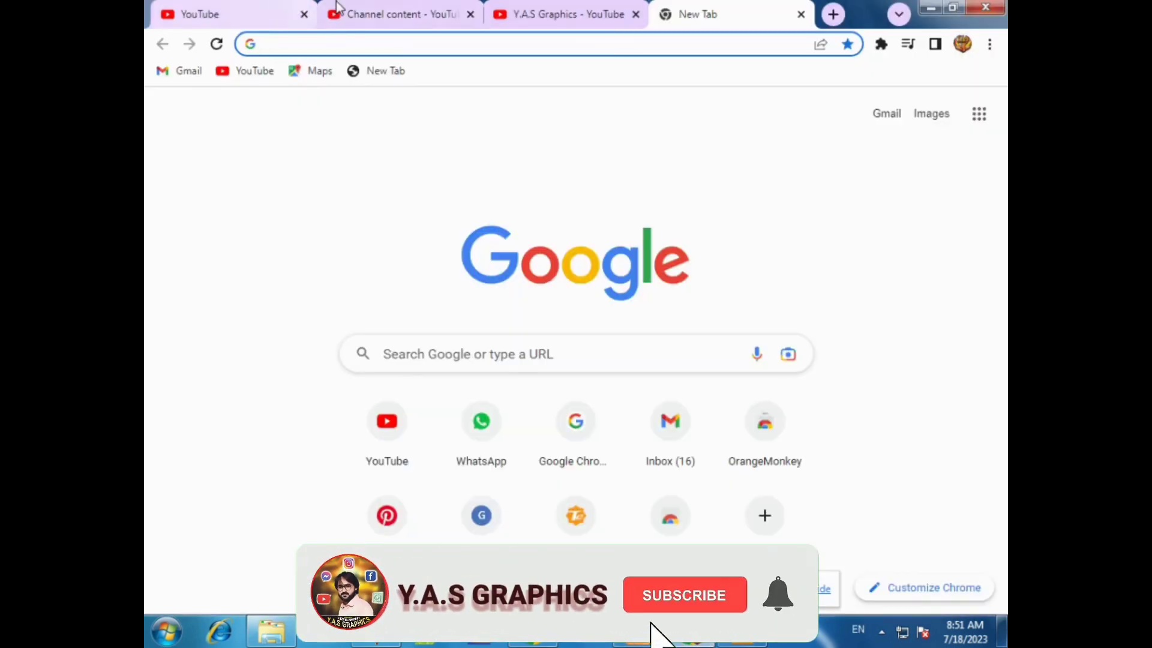
pyautogui.click(390, 13)
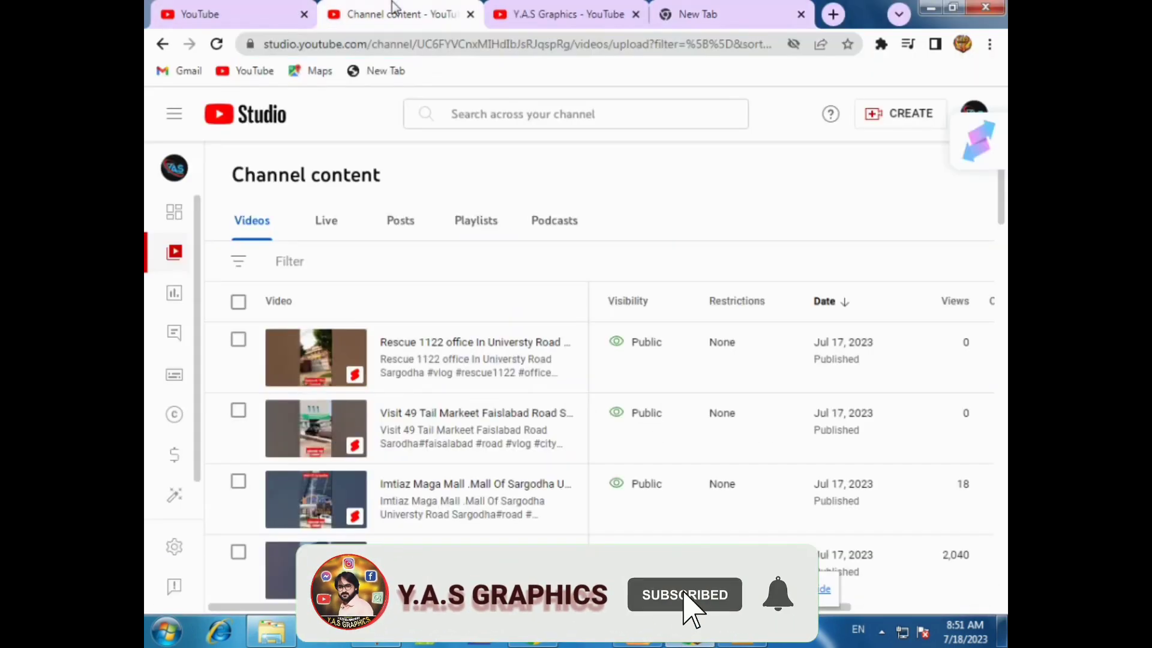
pyautogui.click(539, 8)
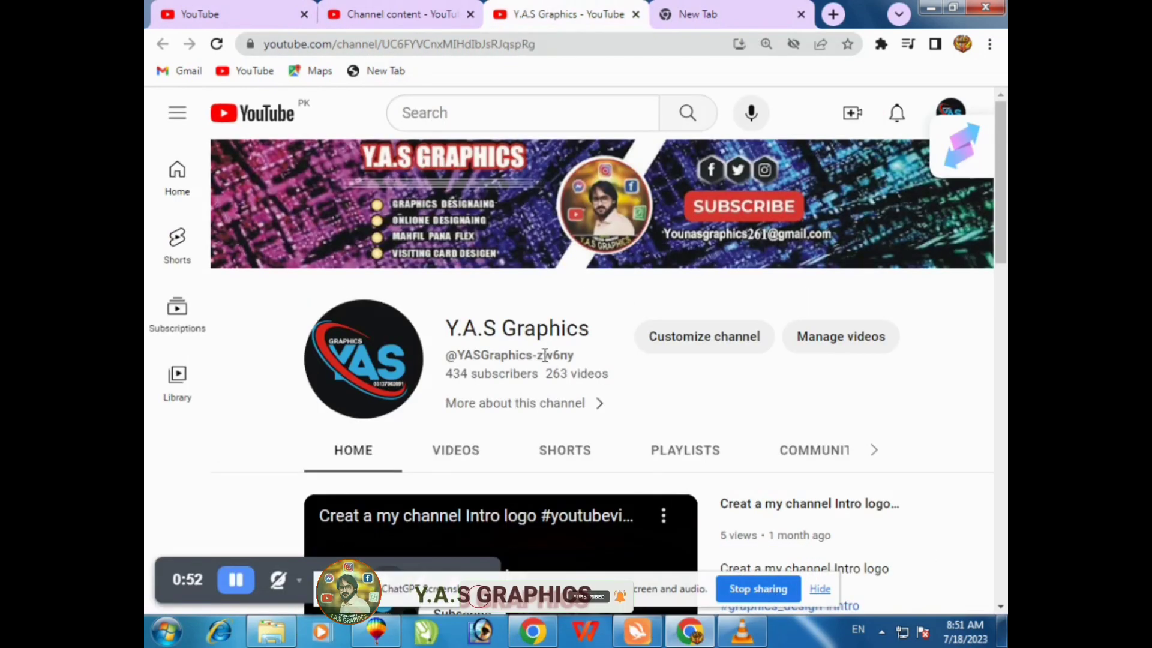
pyautogui.scroll(-3, 563, 354)
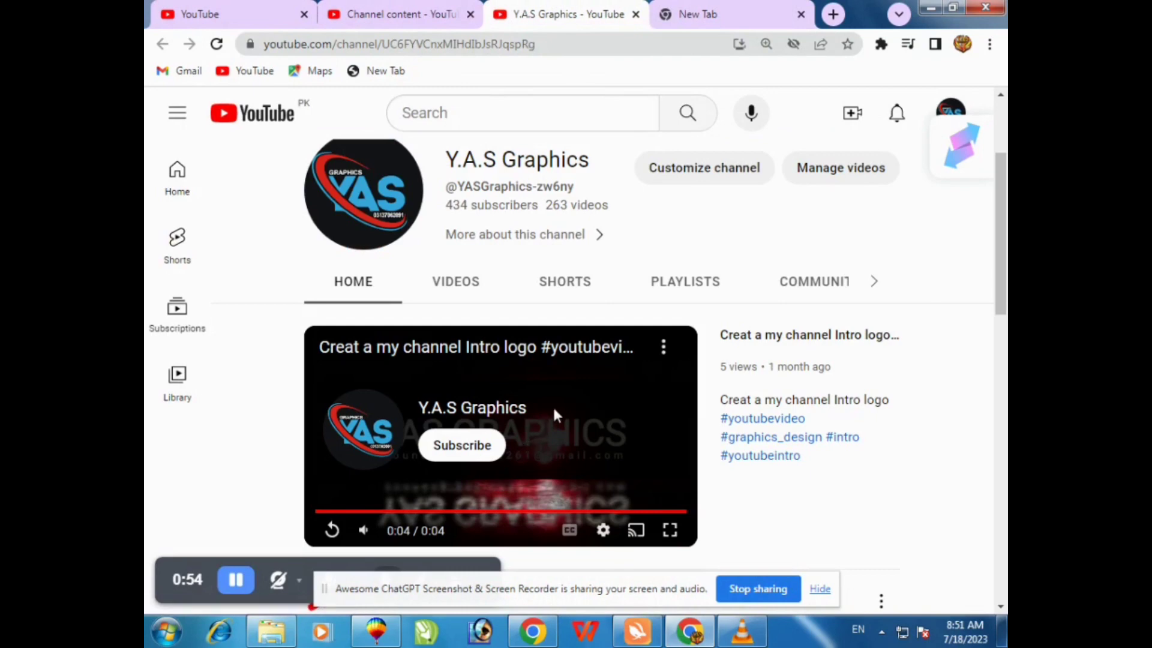
pyautogui.scroll(2, 553, 406)
pyautogui.click(452, 372)
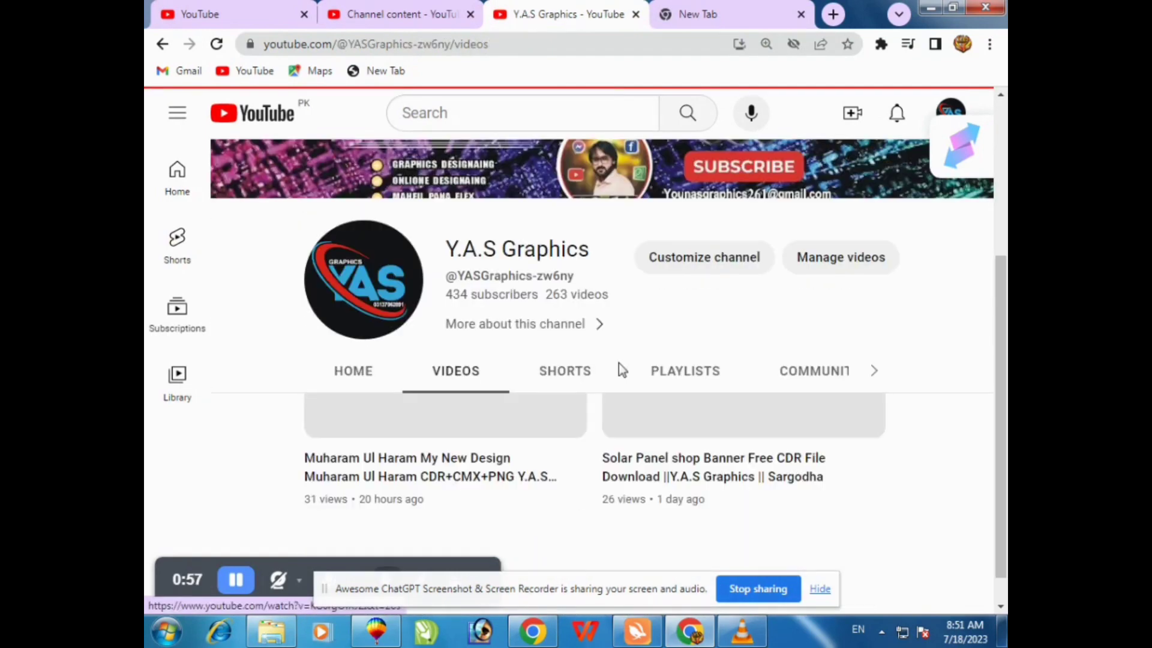
# Look through the channel's latest videos and preview the Muharram Ul Haram CDR and CMX design uploads.
pyautogui.scroll(1, 620, 392)
pyautogui.scroll(-4, 621, 391)
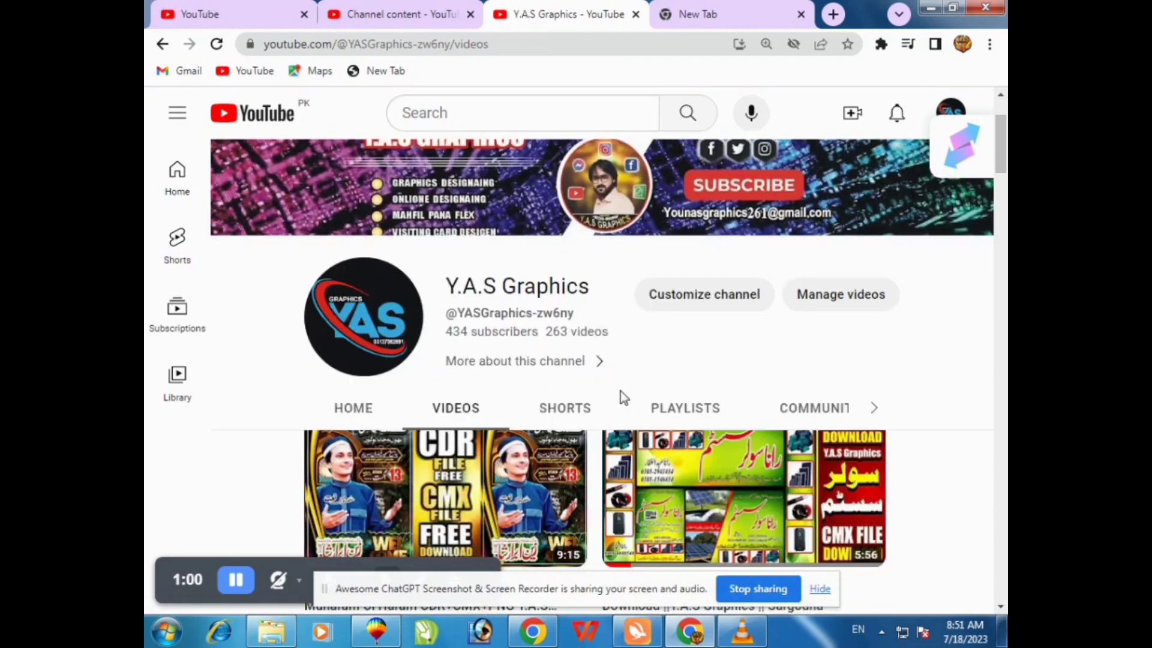
pyautogui.scroll(2, 624, 399)
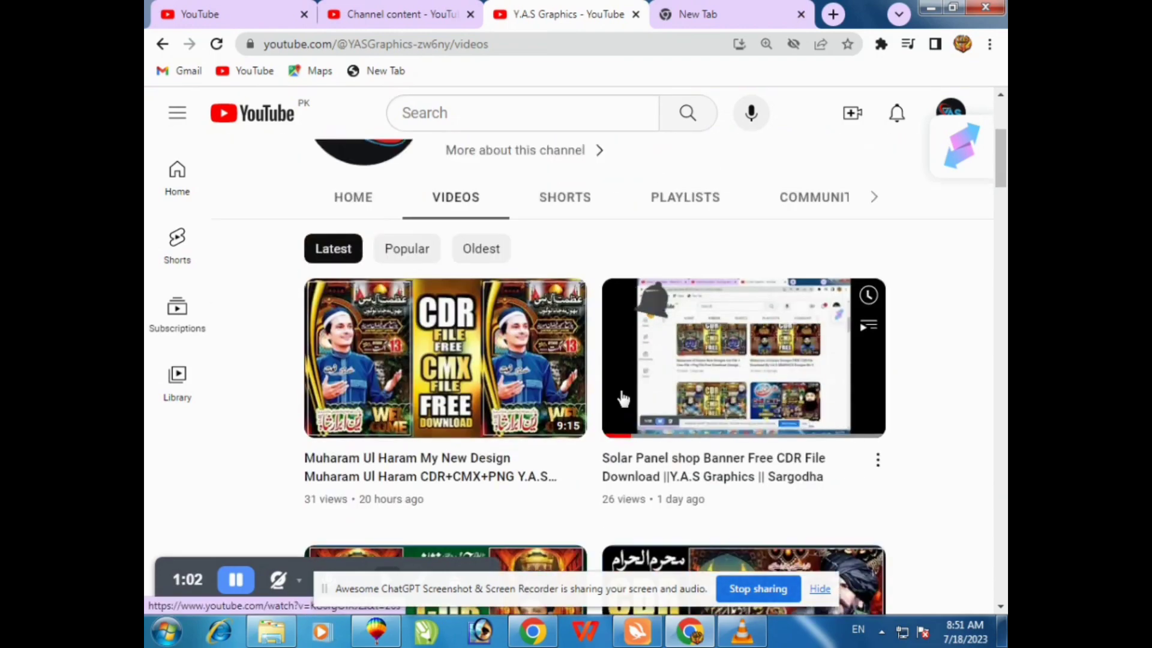
pyautogui.scroll(4, 624, 396)
pyautogui.scroll(-3, 622, 396)
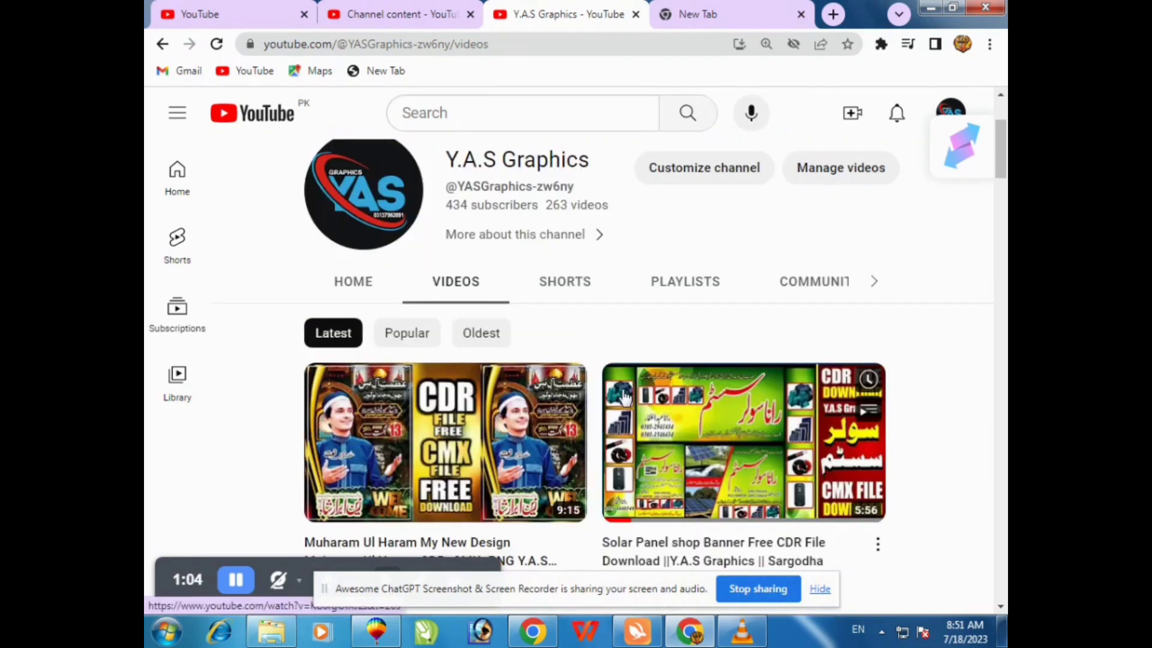
pyautogui.scroll(-1, 587, 388)
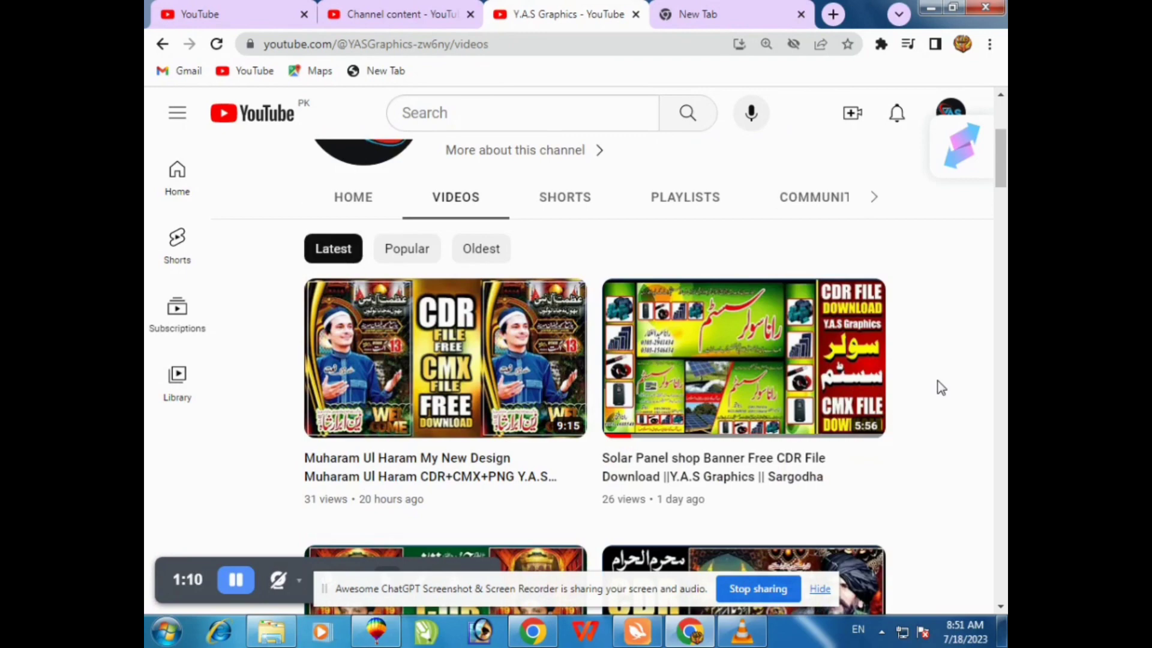
pyautogui.scroll(-4, 919, 372)
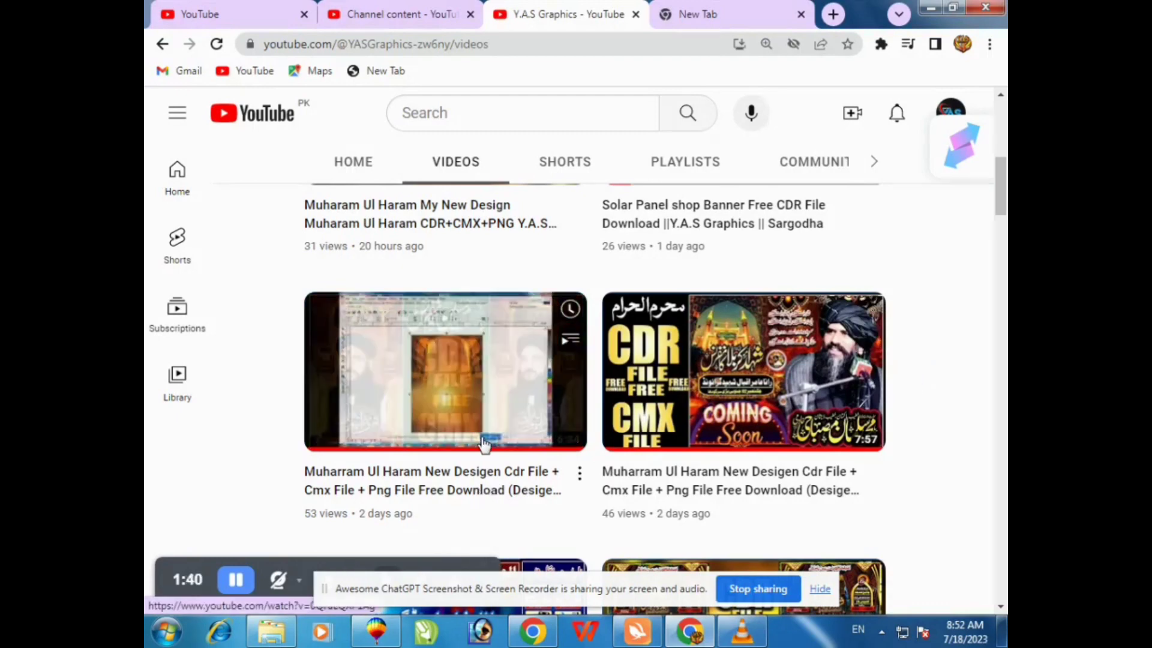
pyautogui.moveTo(721, 387)
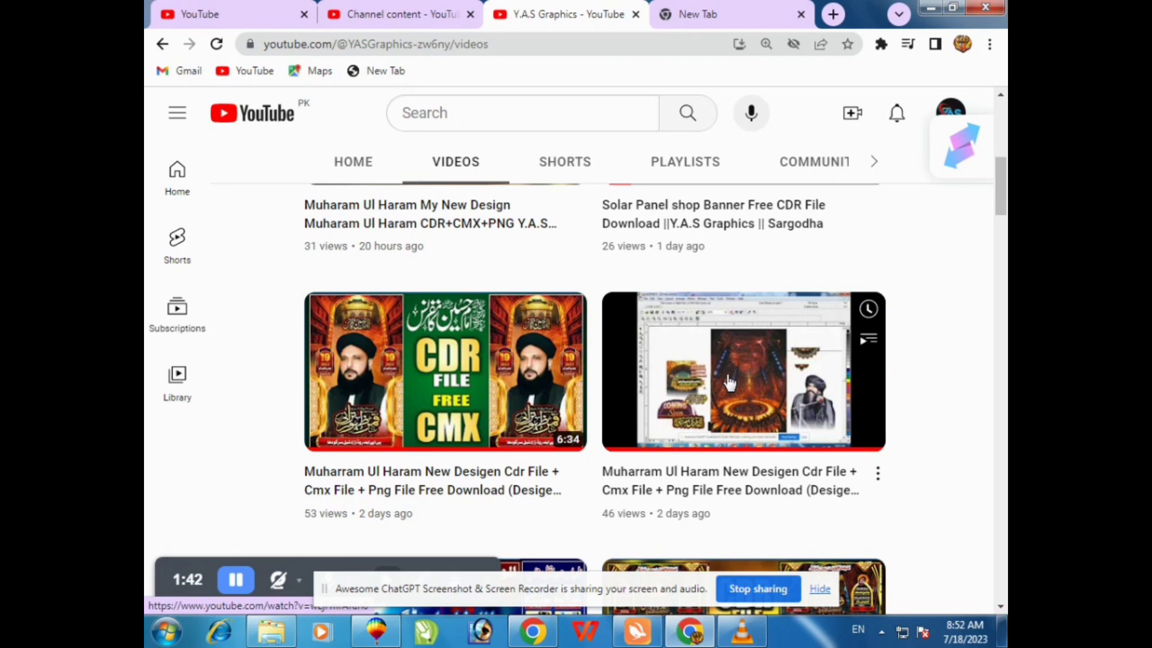
pyautogui.moveTo(514, 337)
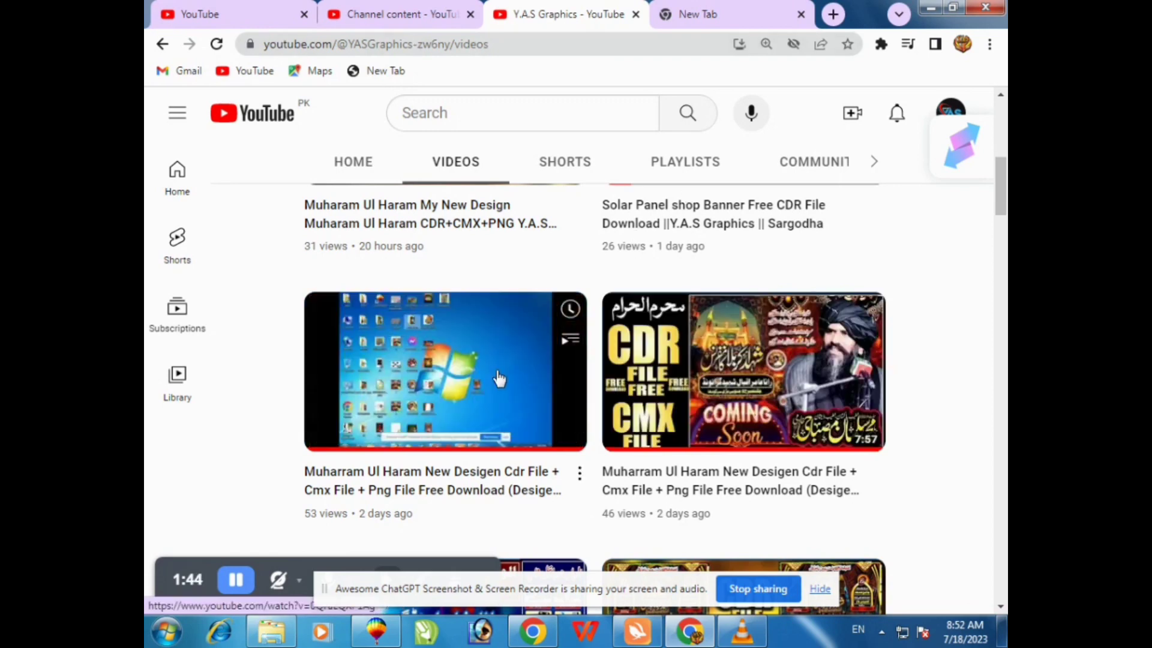
pyautogui.moveTo(639, 393)
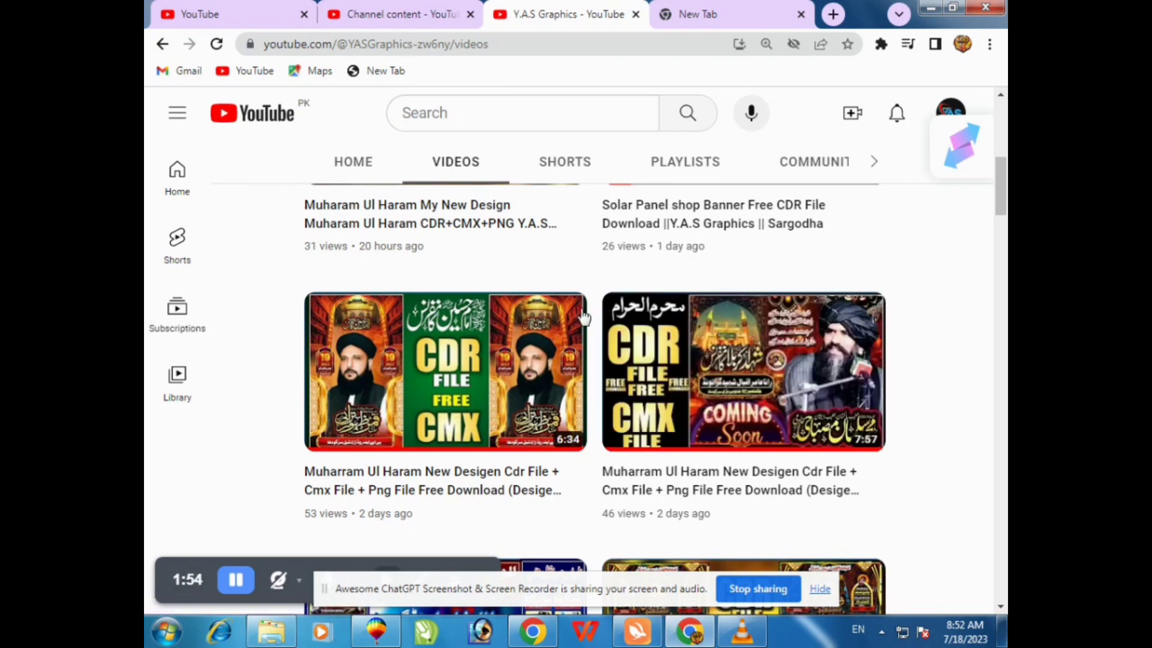
pyautogui.moveTo(585, 320)
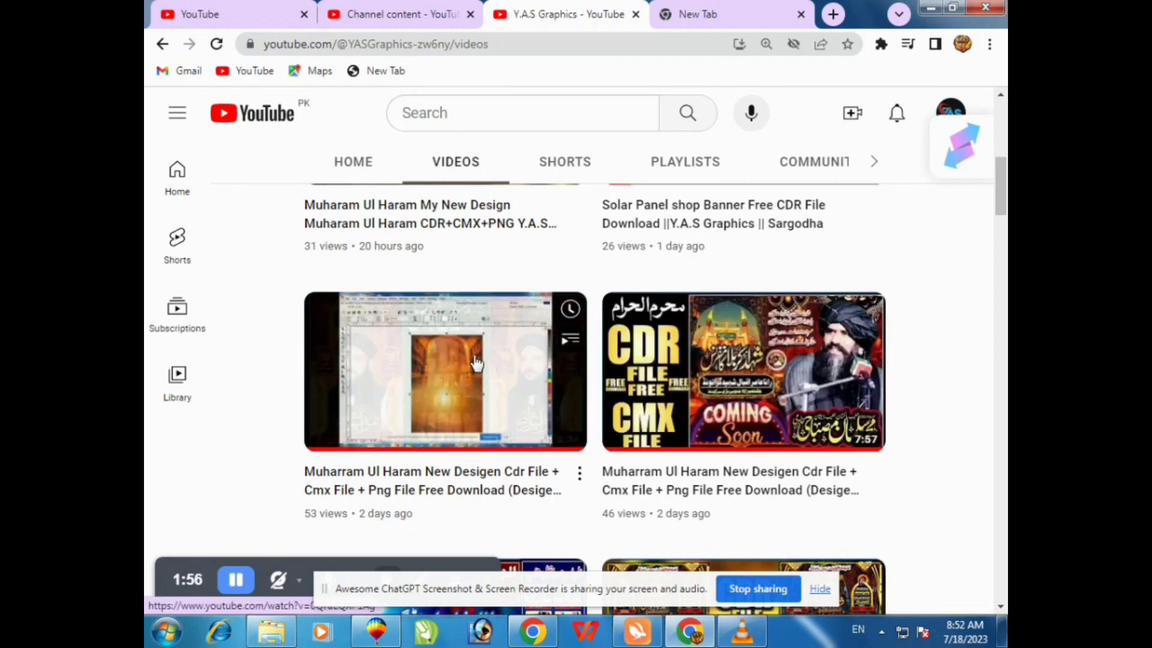
pyautogui.moveTo(761, 361)
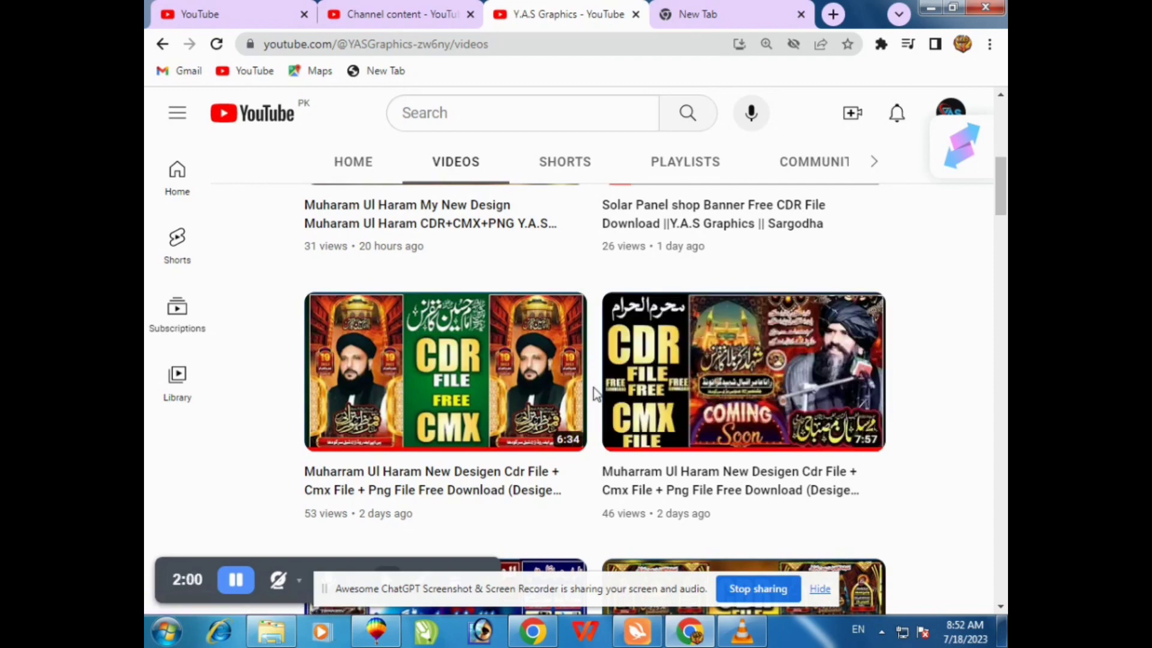
pyautogui.click(690, 635)
pyautogui.click(689, 635)
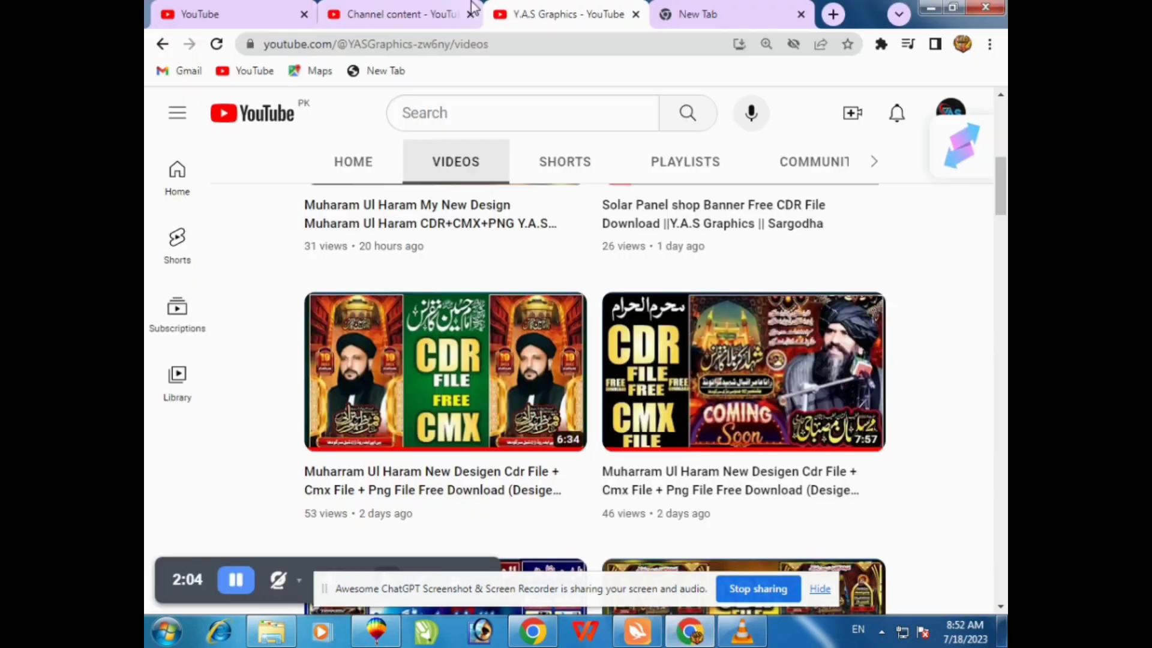
pyautogui.click(399, 13)
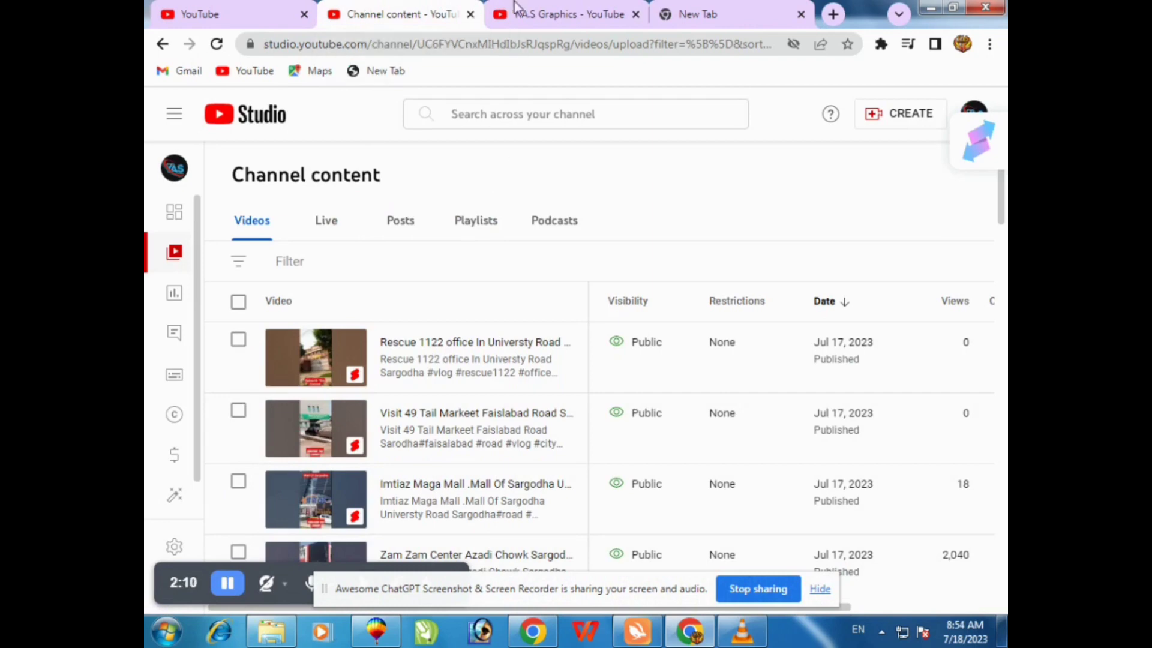
pyautogui.click(376, 634)
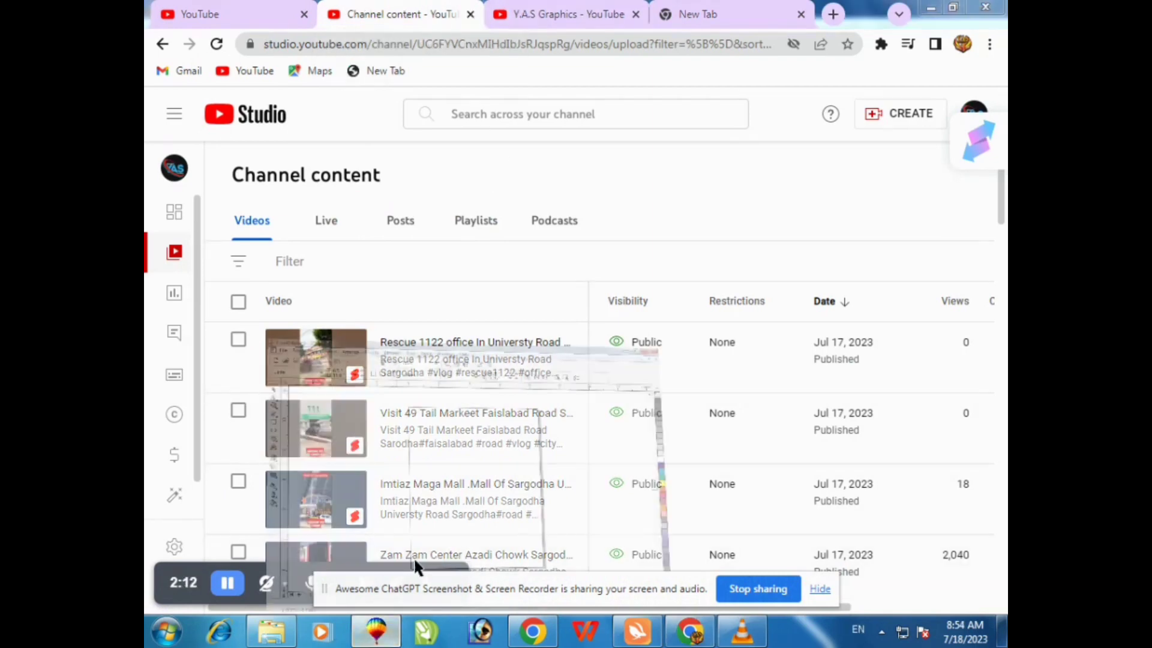
pyautogui.click(929, 8)
pyautogui.click(928, 8)
pyautogui.click(928, 7)
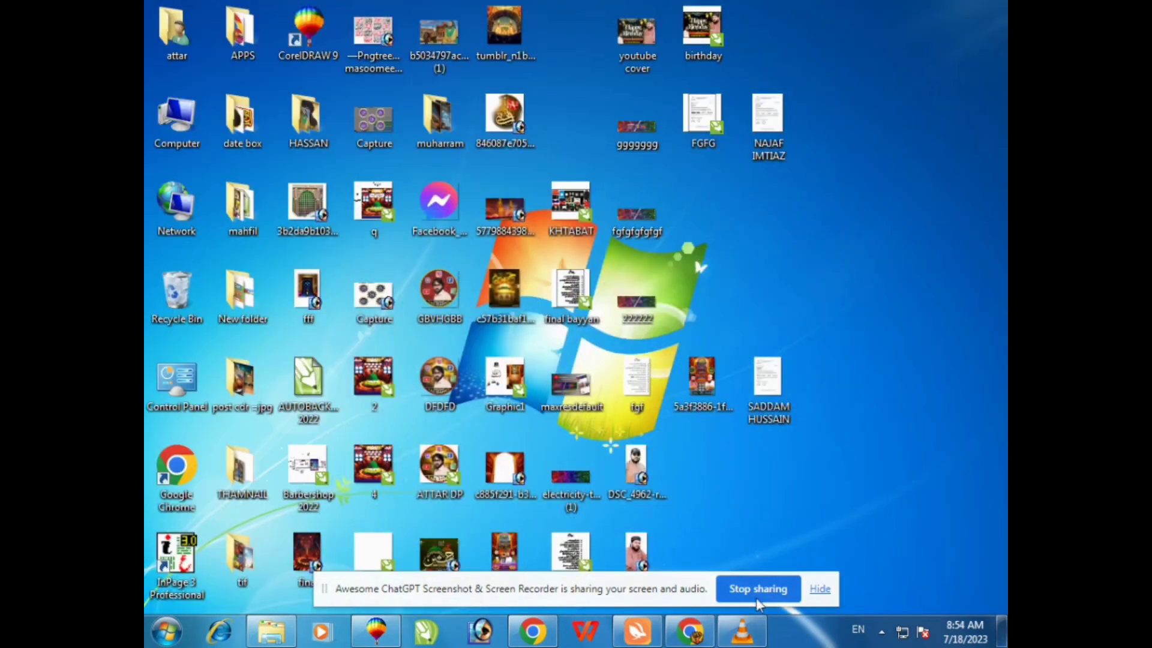
pyautogui.click(743, 630)
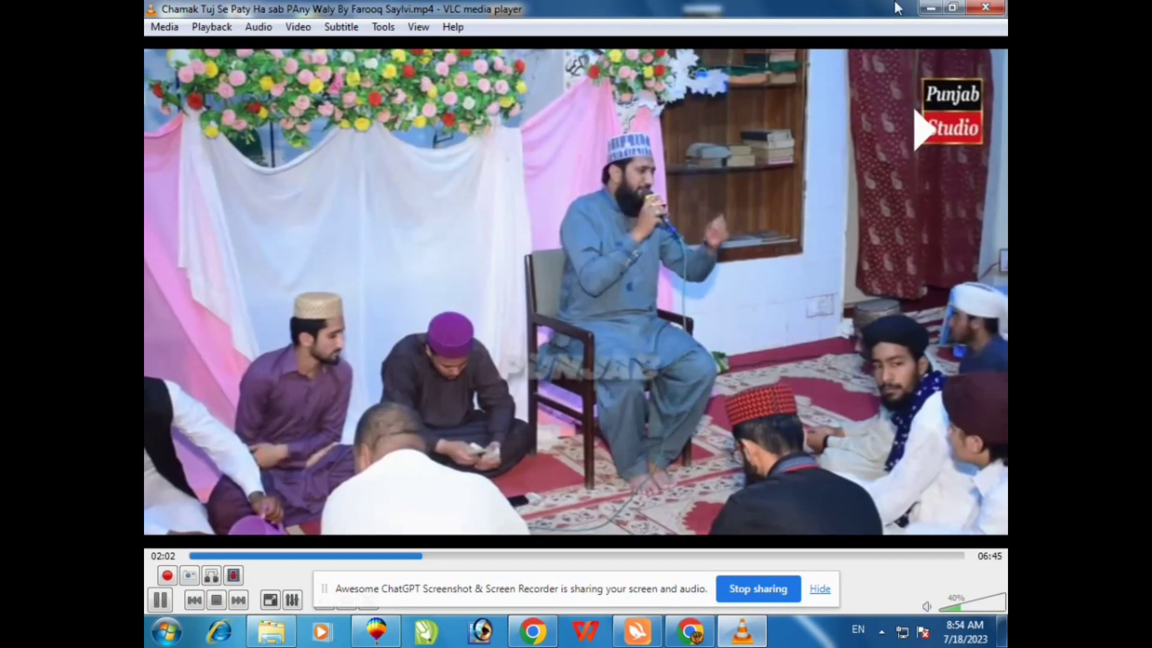
pyautogui.click(926, 7)
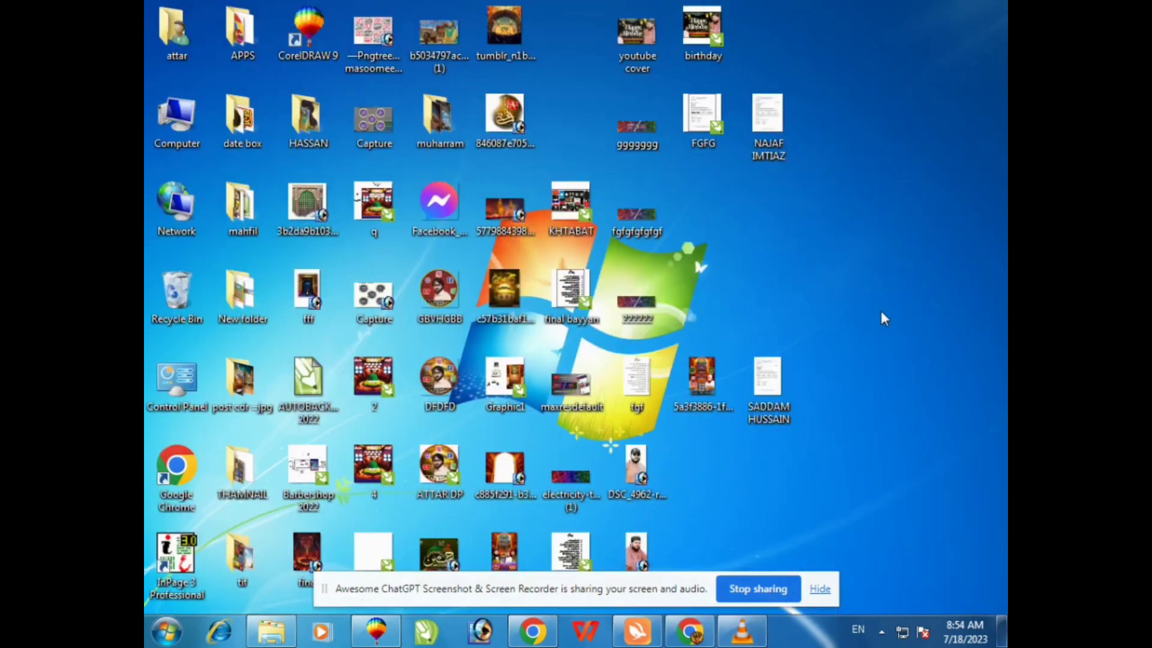
# Switch to CorelDRAW and look over the full sheet of calligraphy artwork in Graphic1.
pyautogui.click(376, 630)
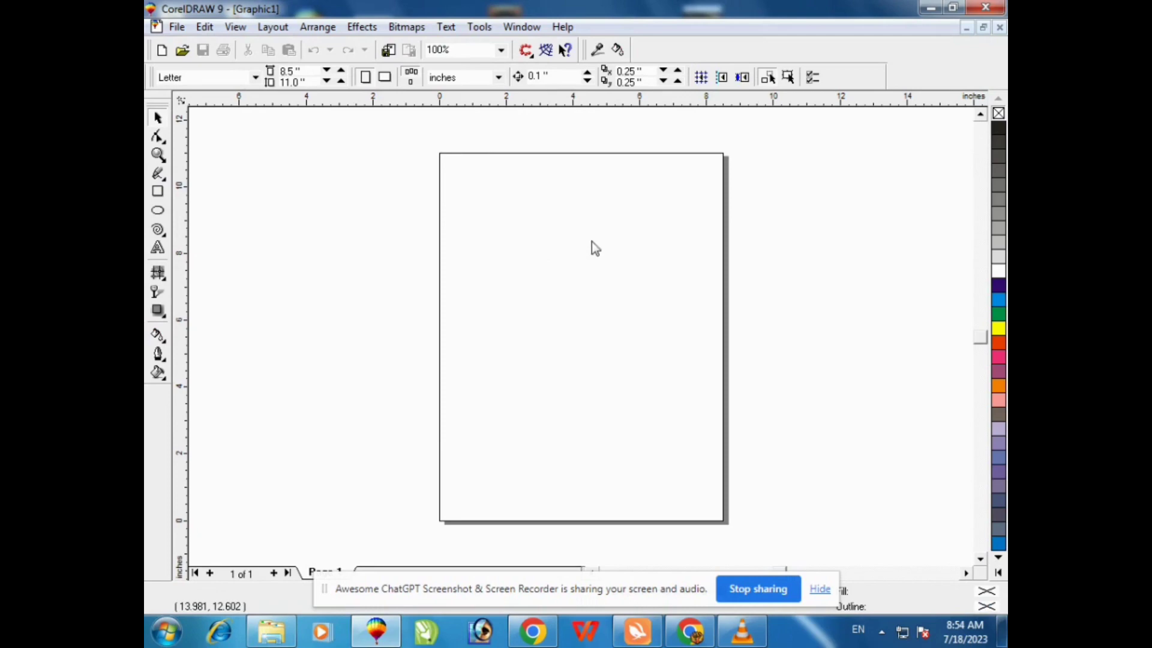
pyautogui.scroll(-3, 589, 236)
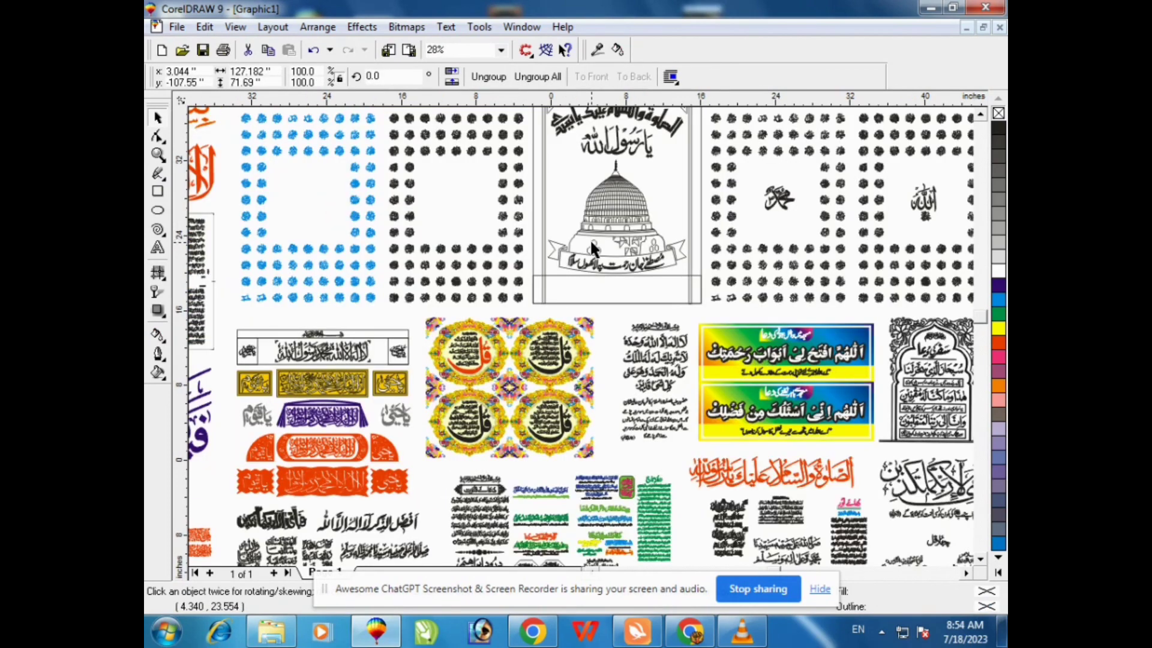
pyautogui.scroll(-2, 591, 239)
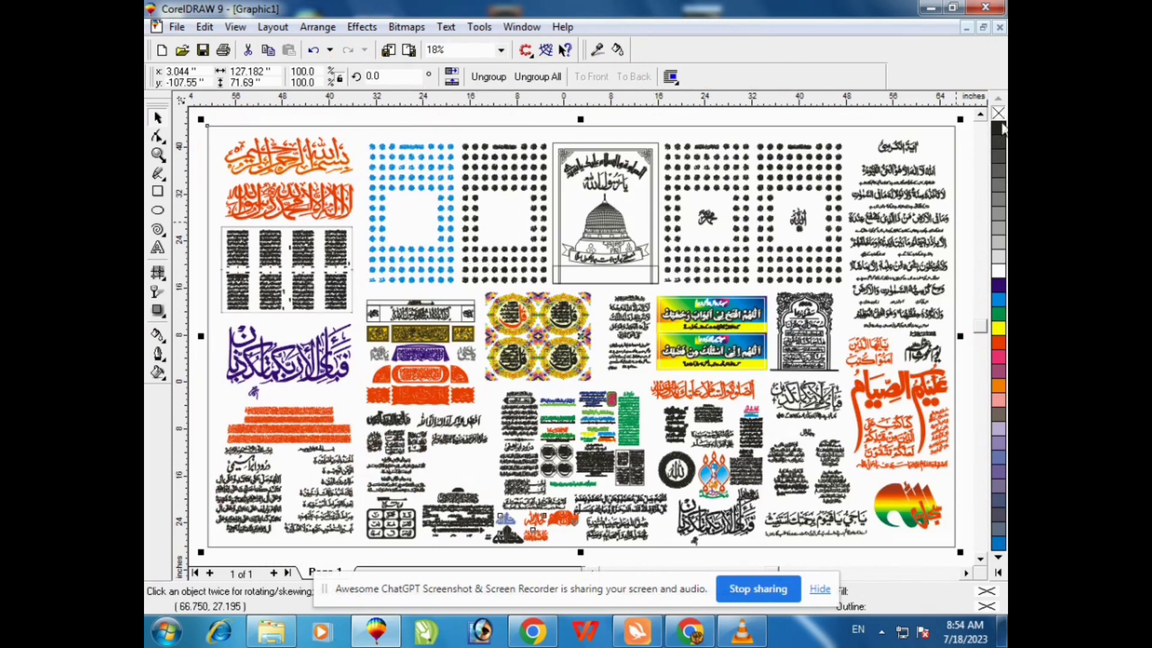
pyautogui.scroll(2, 576, 336)
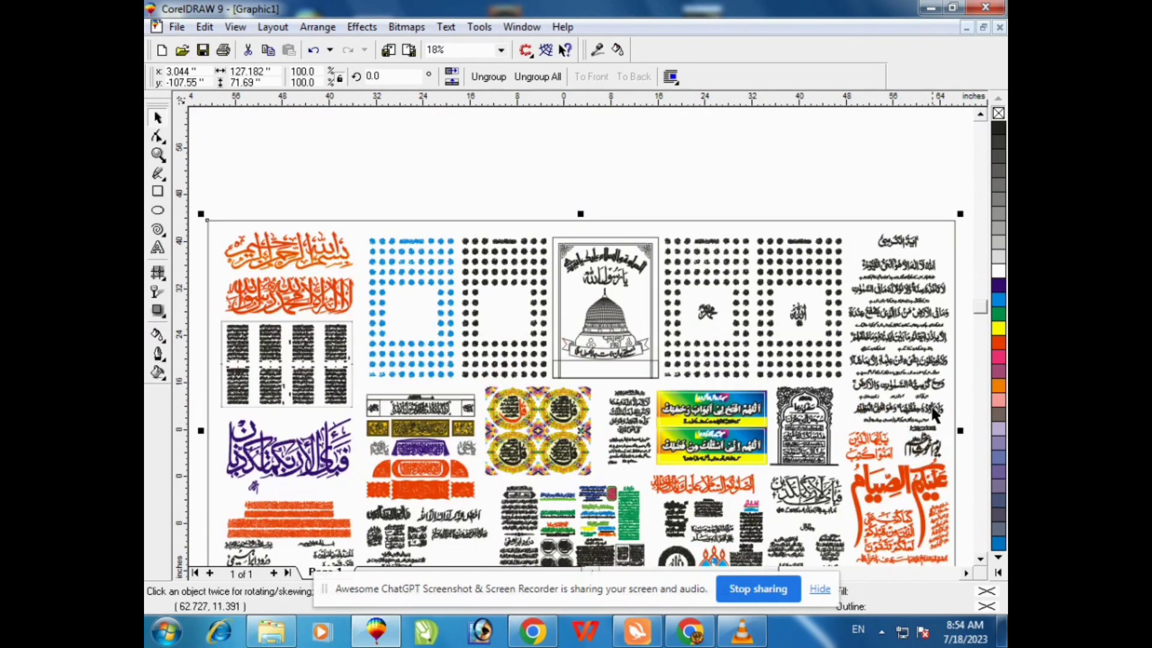
pyautogui.scroll(-1, 939, 409)
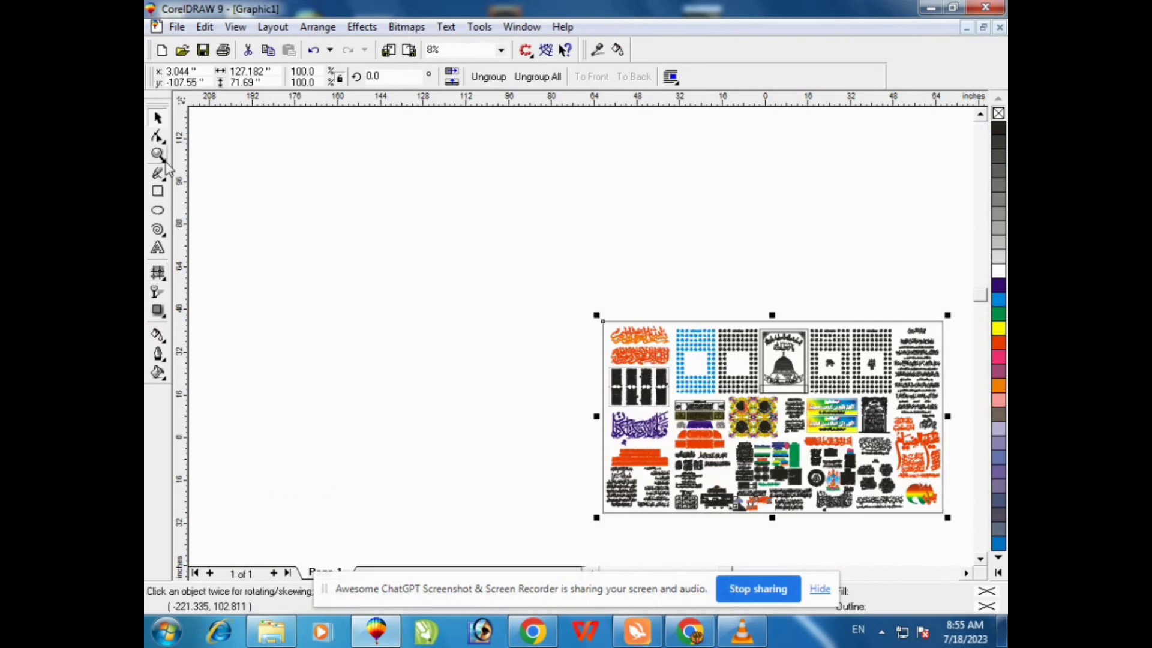
# Ungroup the full calligraphy sheet into its separate design groups.
pyautogui.click(158, 155)
pyautogui.moveTo(569, 302); pyautogui.dragTo(687, 529)
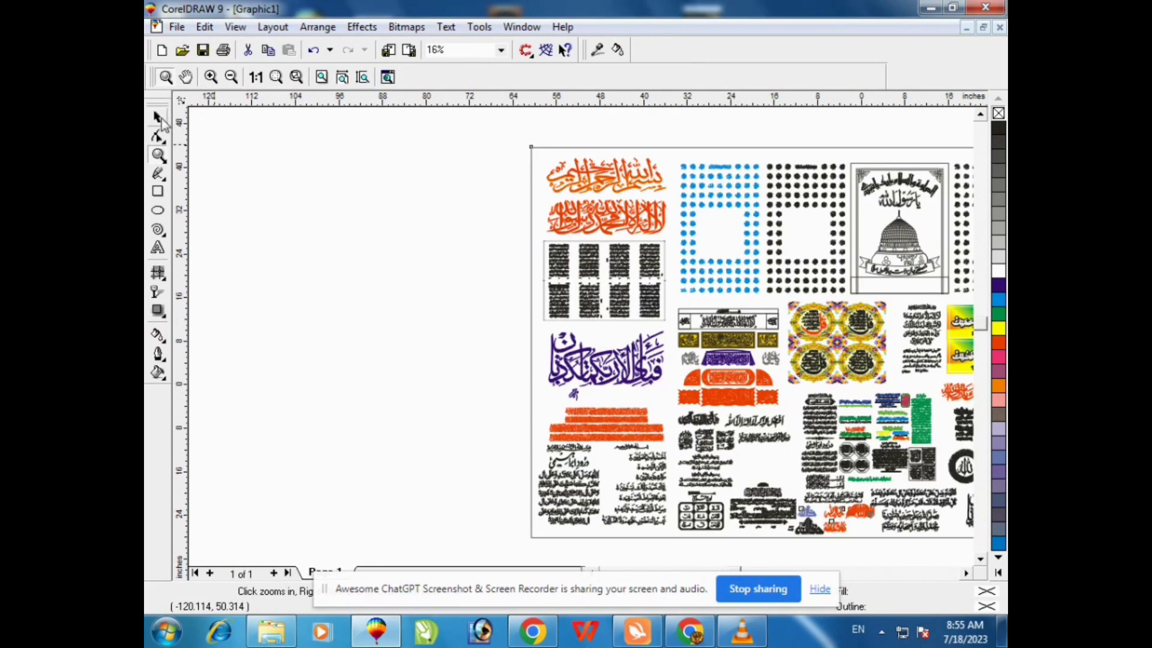
pyautogui.click(158, 117)
pyautogui.rightClick(566, 171)
pyautogui.click(618, 202)
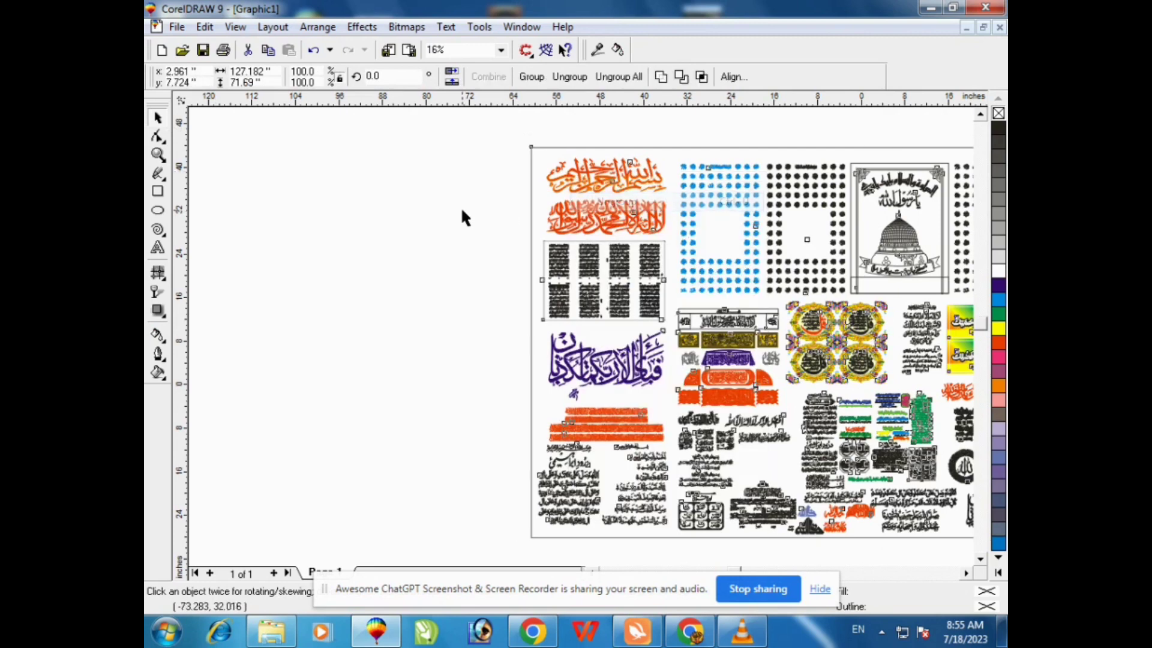
# Try a dark purple fill on the two-line orange calligraphy group in the sheet's upper-left corner, and undo it.
pyautogui.click(653, 176)
pyautogui.click(999, 286)
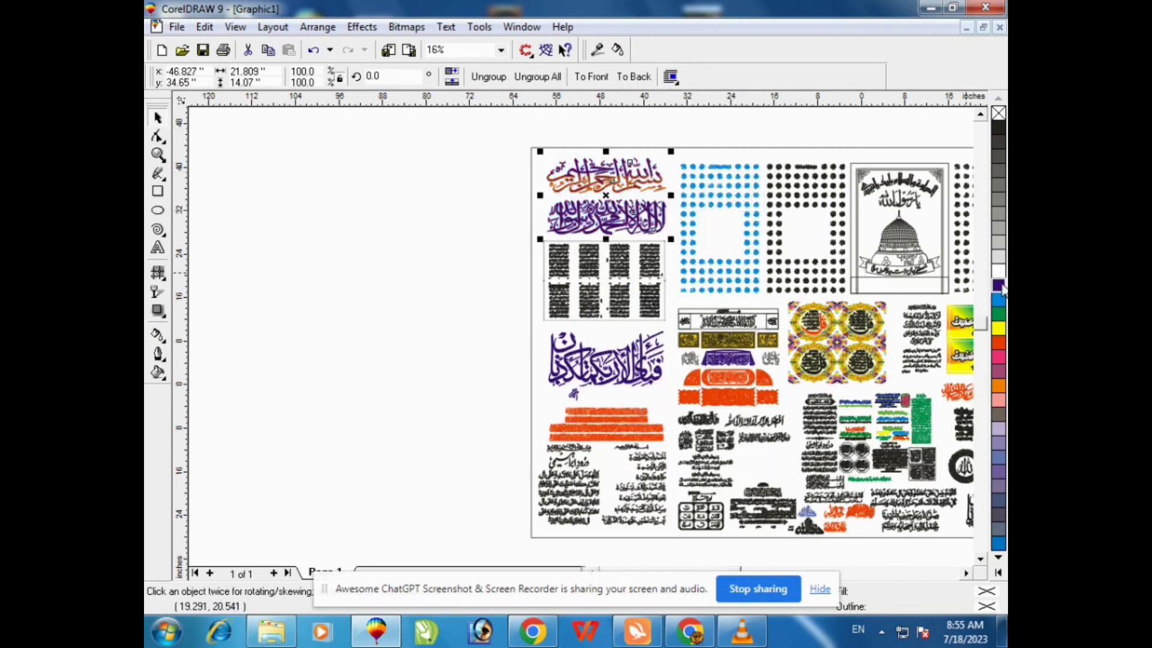
pyautogui.hotkey('ctrl', 'z')
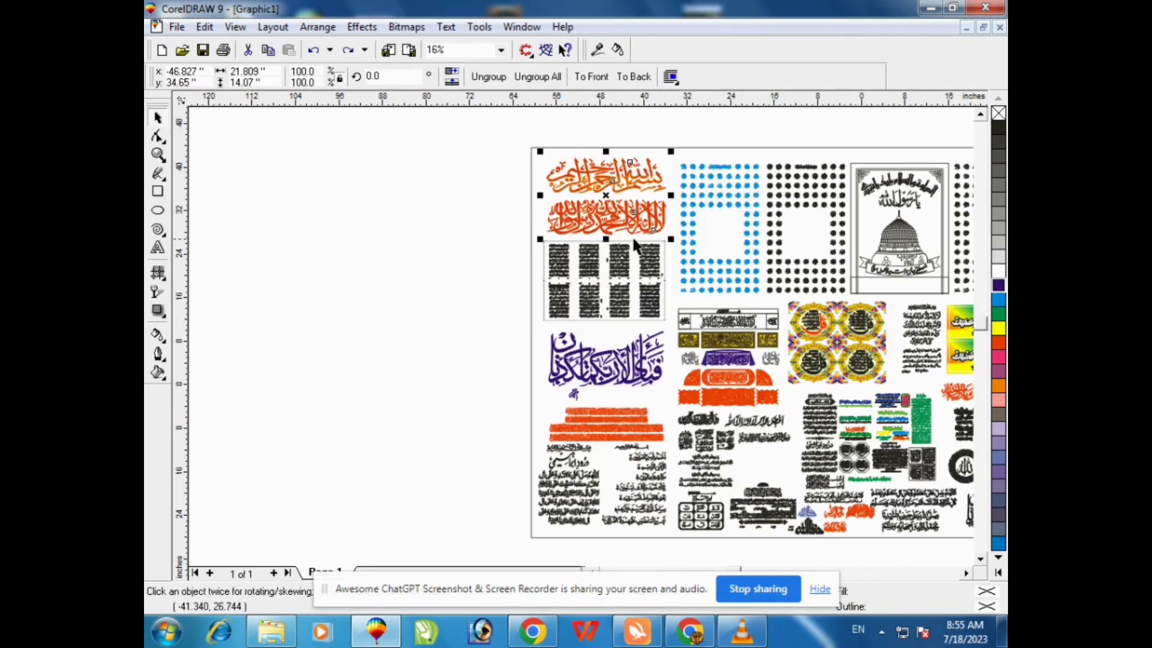
# Examine the lettering of the framed black Arabic text columns below the orange calligraphy at close range.
pyautogui.click(638, 246)
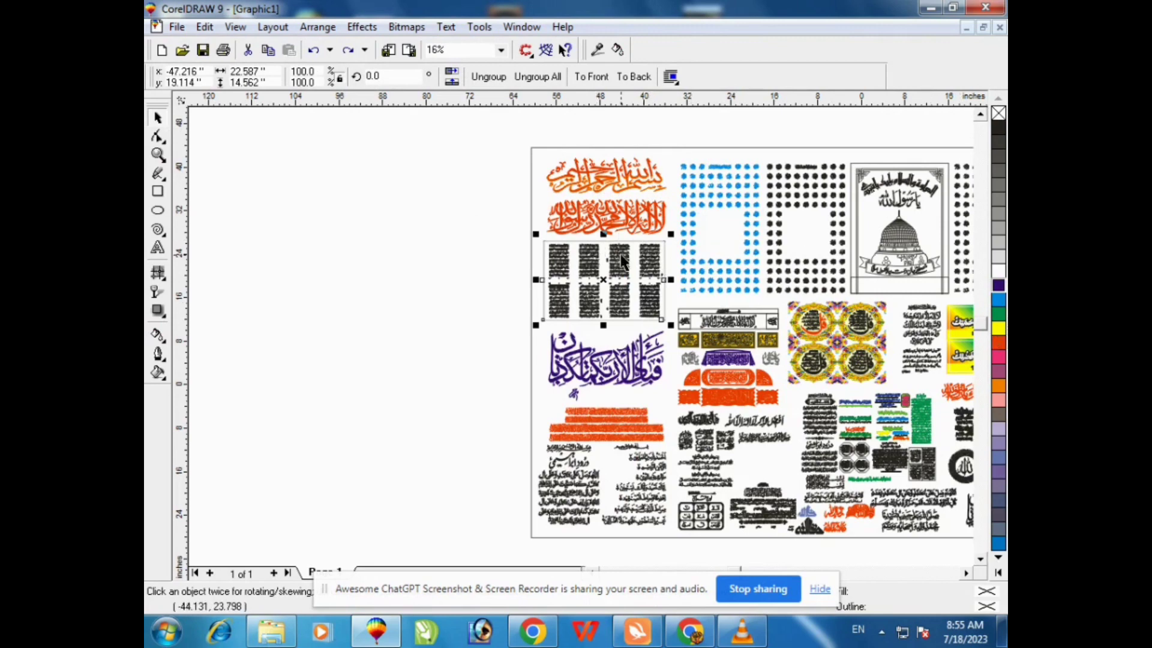
pyautogui.click(157, 155)
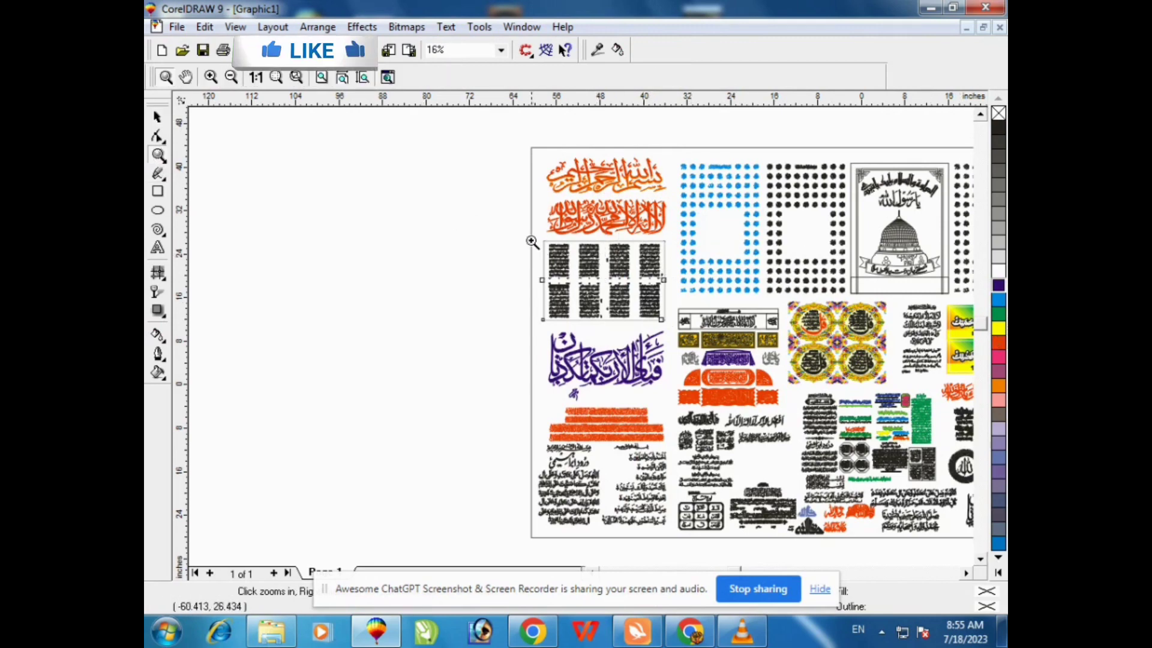
pyautogui.click(262, 76)
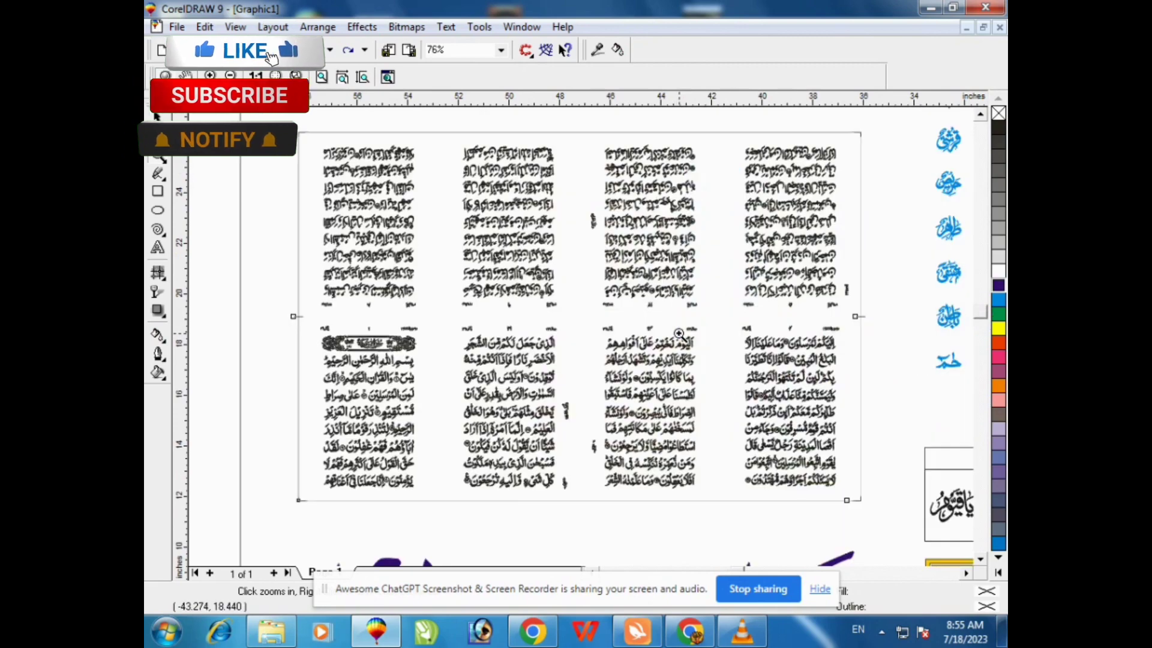
pyautogui.click(257, 132)
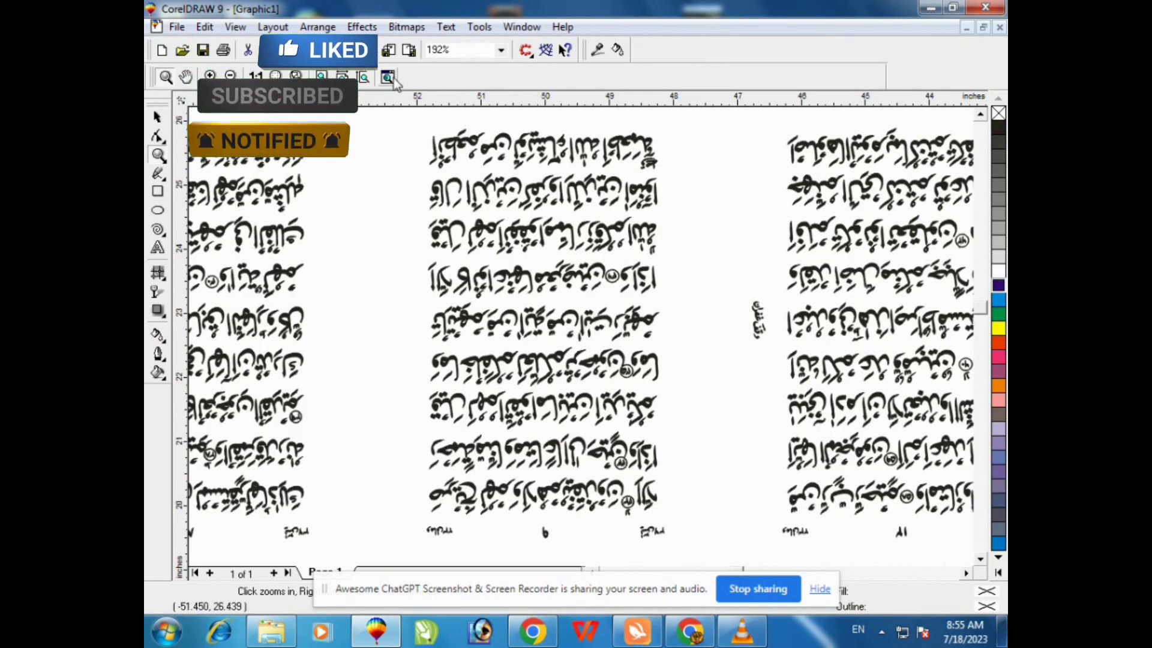
pyautogui.click(157, 117)
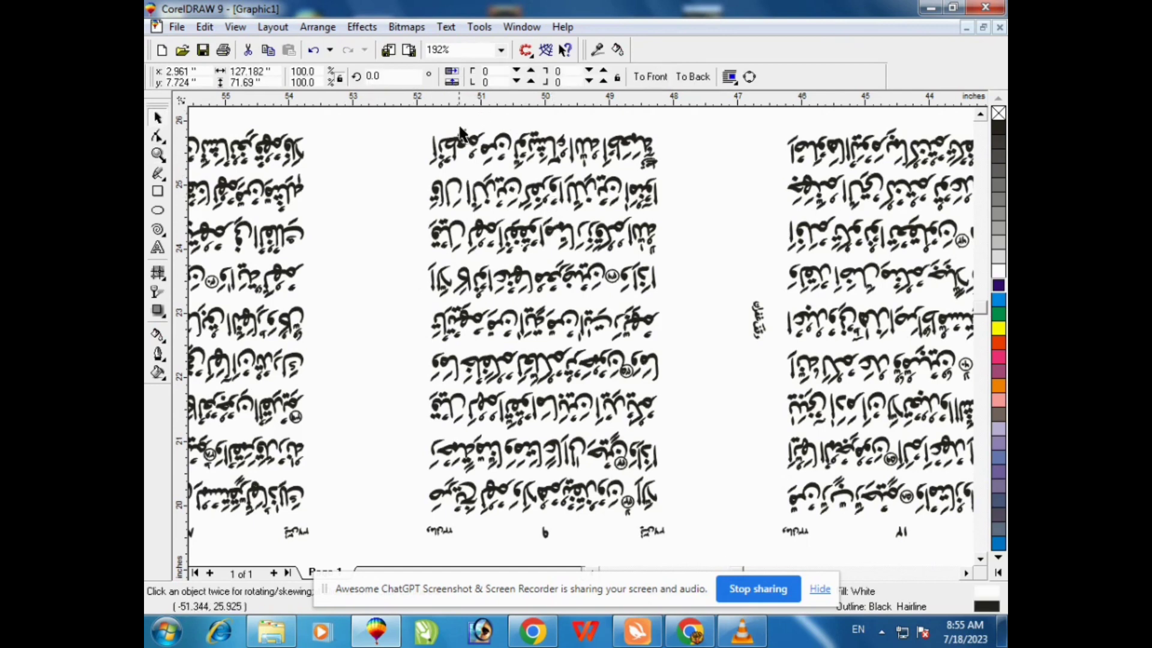
# Examine the blue and black grids of small calligraphic names beside the framed dome artwork at close range.
pyautogui.click(489, 150)
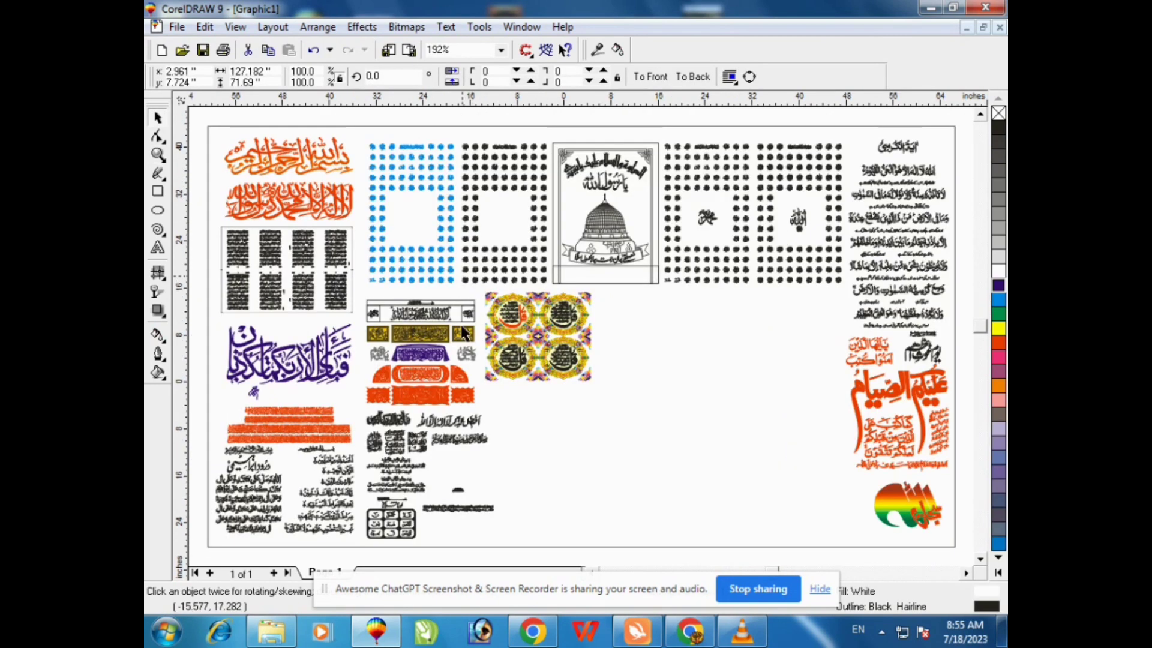
pyautogui.click(158, 155)
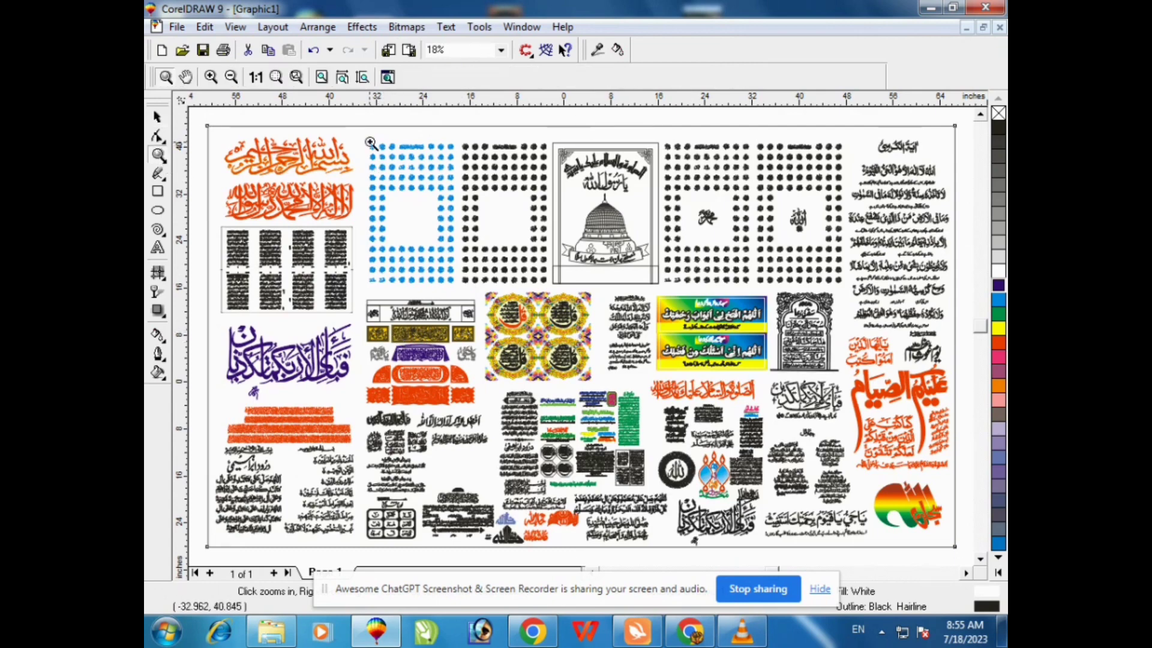
pyautogui.moveTo(361, 134); pyautogui.dragTo(551, 290)
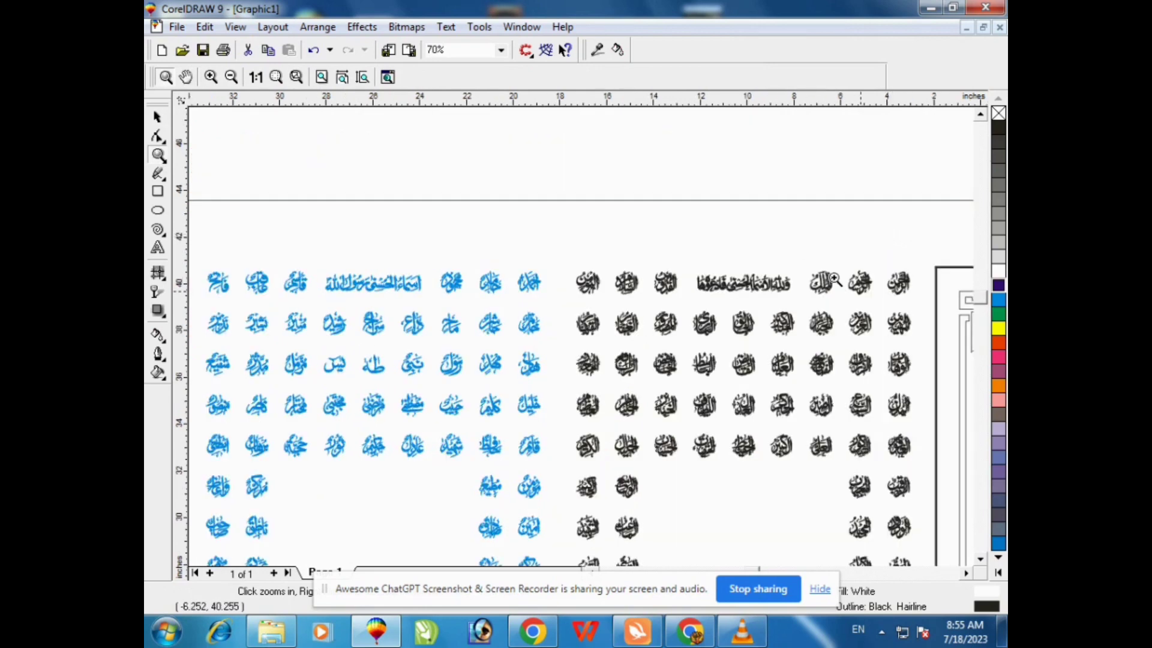
pyautogui.moveTo(780, 233); pyautogui.dragTo(980, 356)
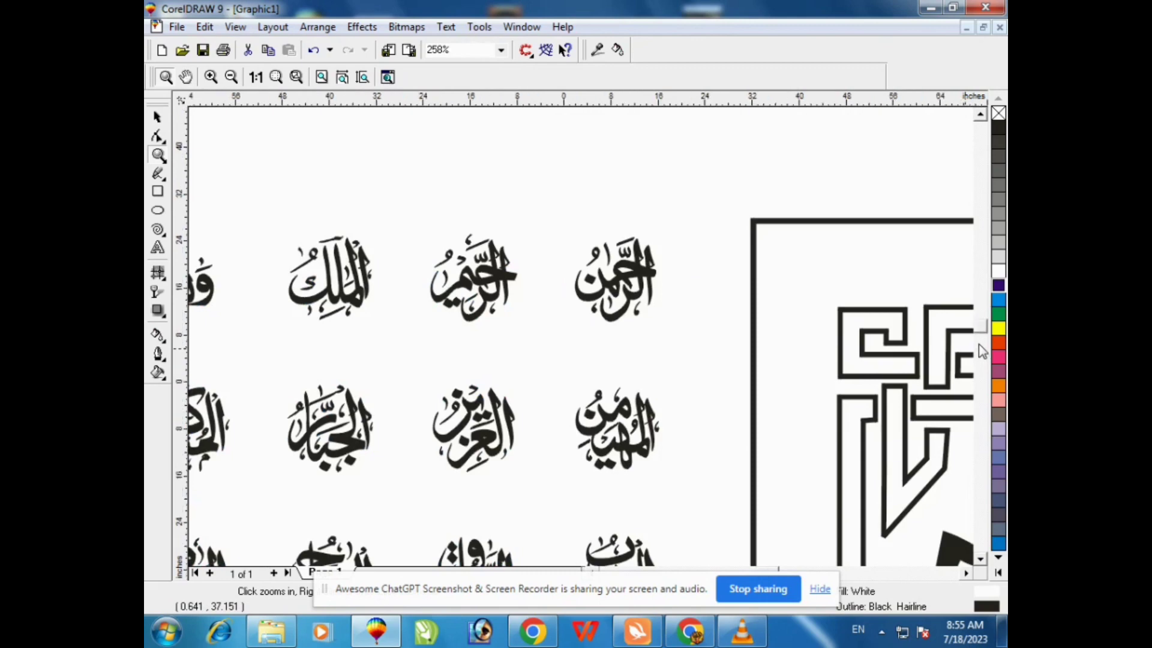
pyautogui.press('F4')
# Examine the two black name grids with central calligraphy, located between the dome artwork and the tall verse column.
pyautogui.moveTo(651, 134); pyautogui.dragTo(859, 287)
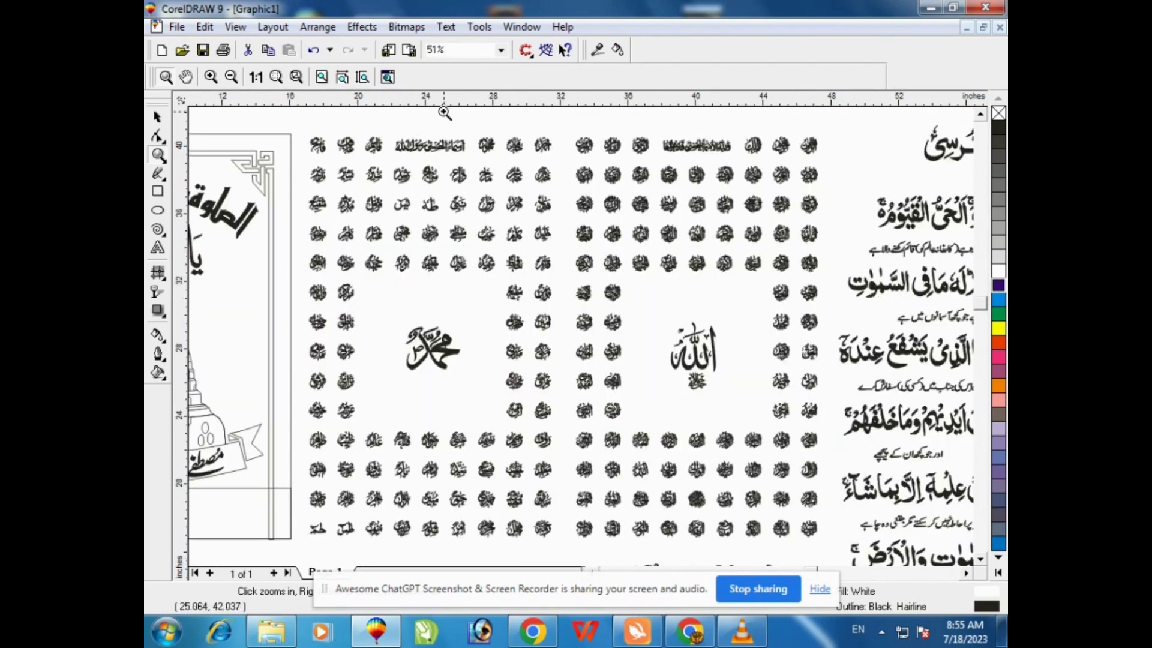
pyautogui.moveTo(444, 111); pyautogui.dragTo(594, 213)
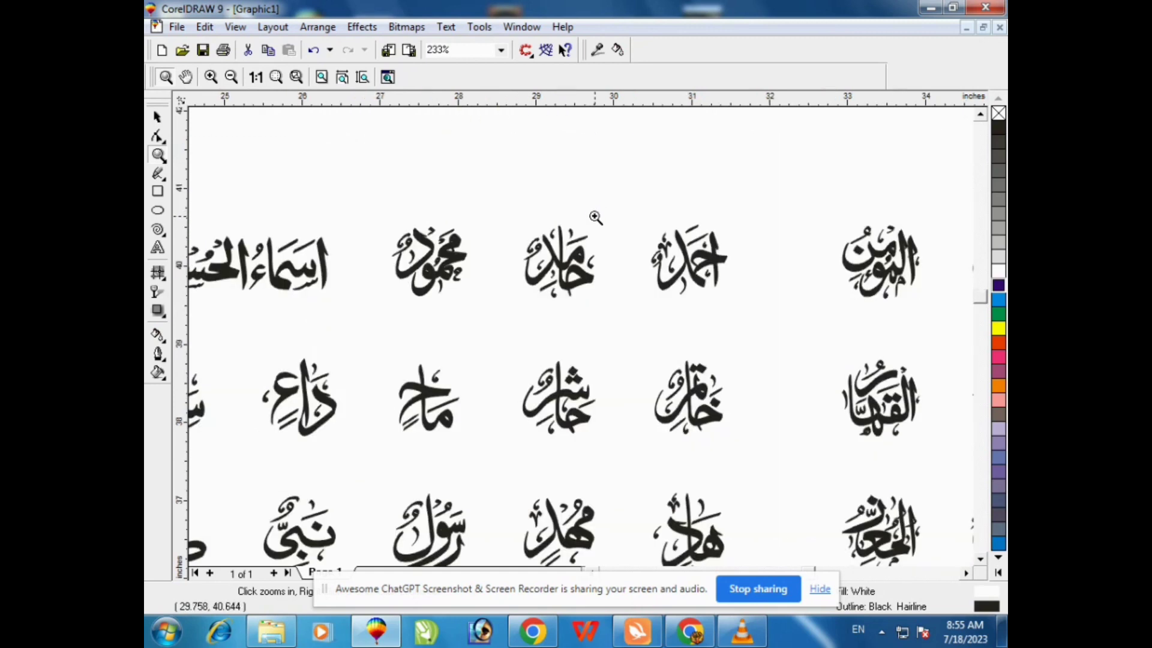
pyautogui.rightClick(863, 249)
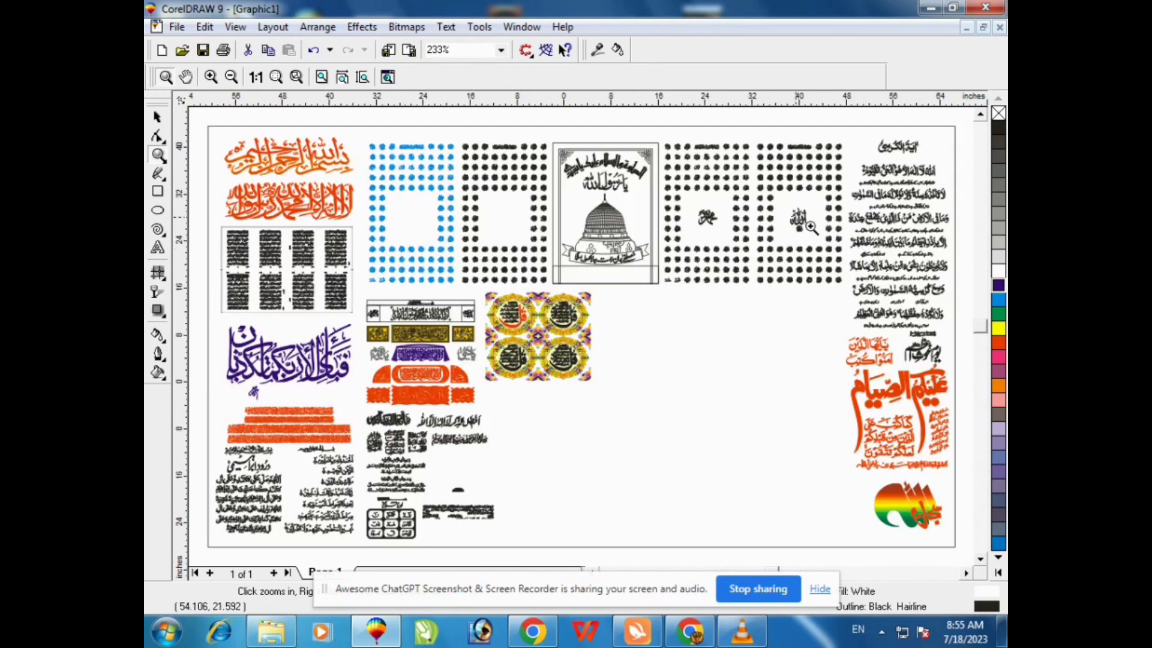
pyautogui.moveTo(733, 139); pyautogui.dragTo(859, 210)
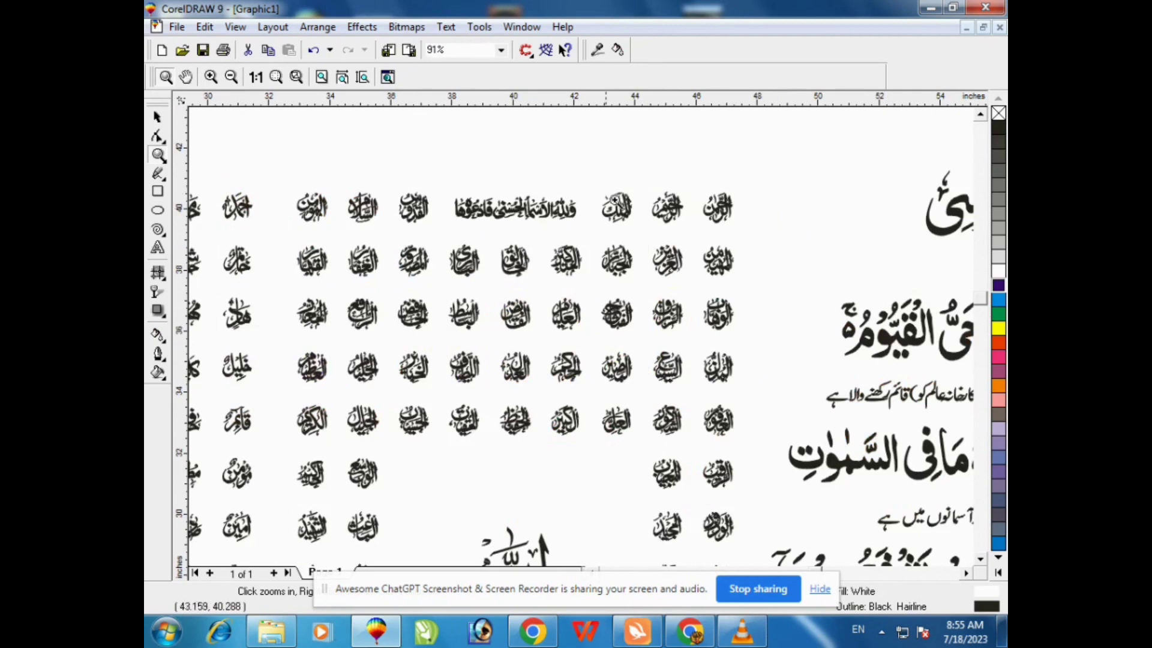
pyautogui.rightClick(461, 192)
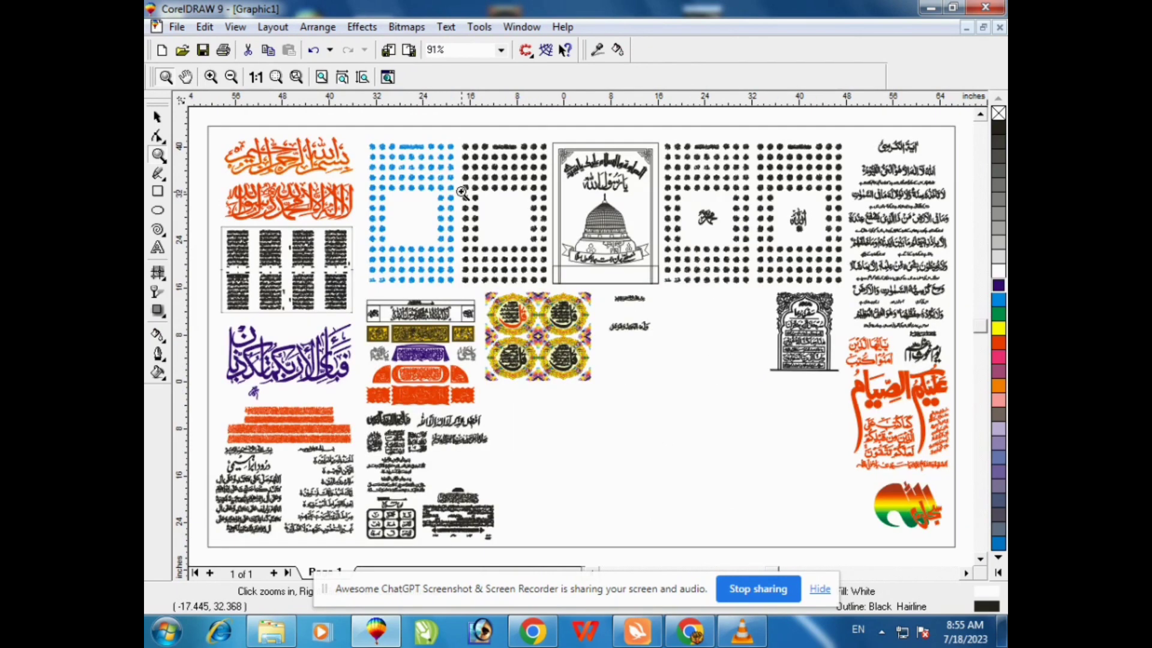
# Inspect the framed dome artwork at close range and undo the trial change to the group containing it.
pyautogui.moveTo(547, 136); pyautogui.dragTo(654, 276)
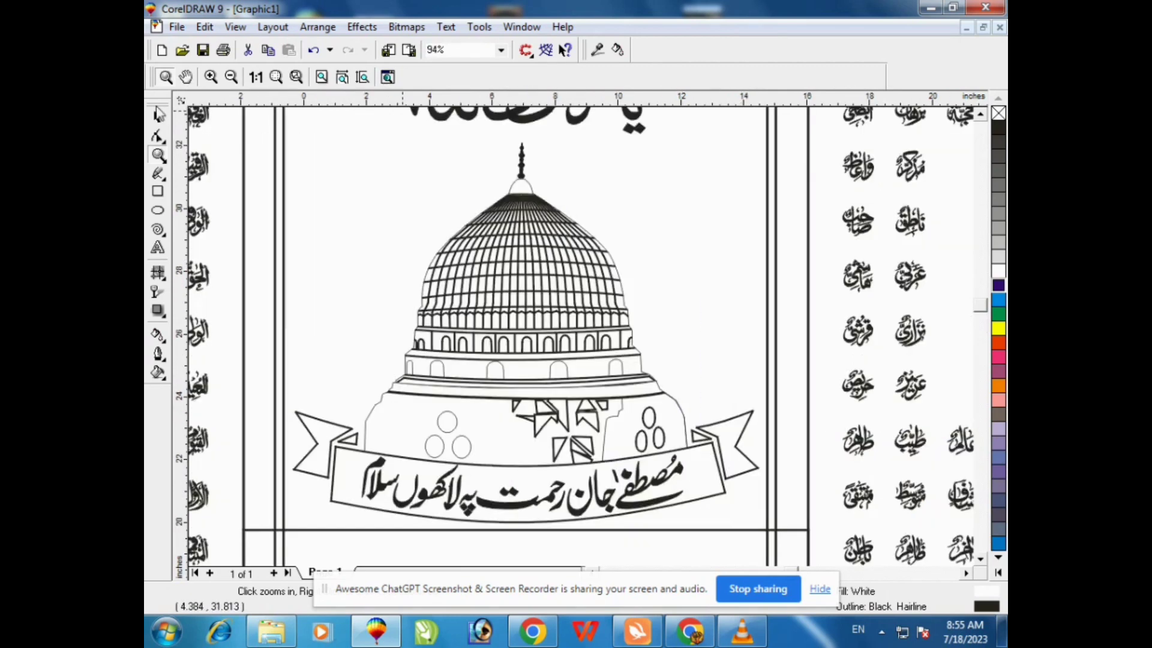
pyautogui.click(158, 117)
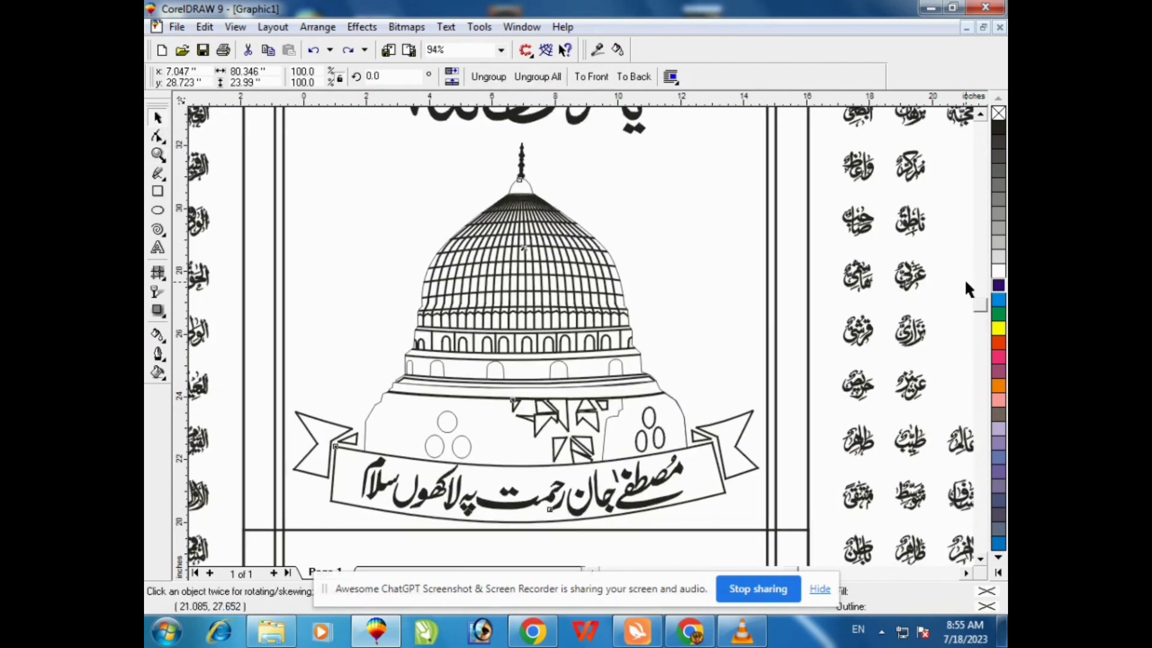
pyautogui.hotkey('ctrl', 'z')
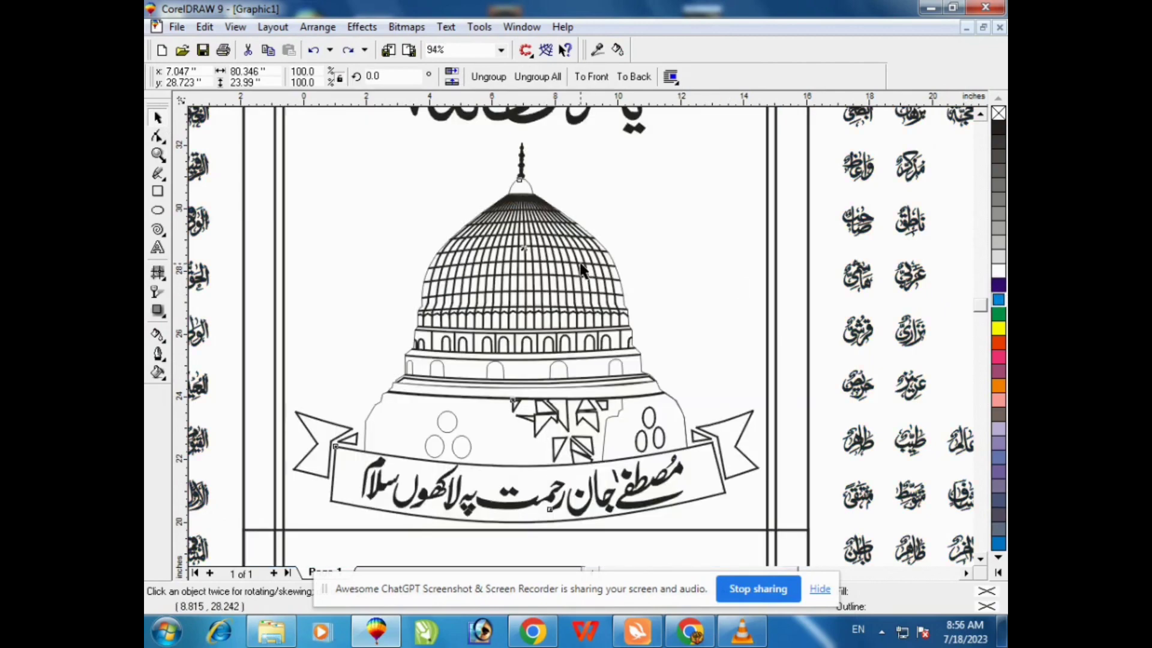
pyautogui.press('F4')
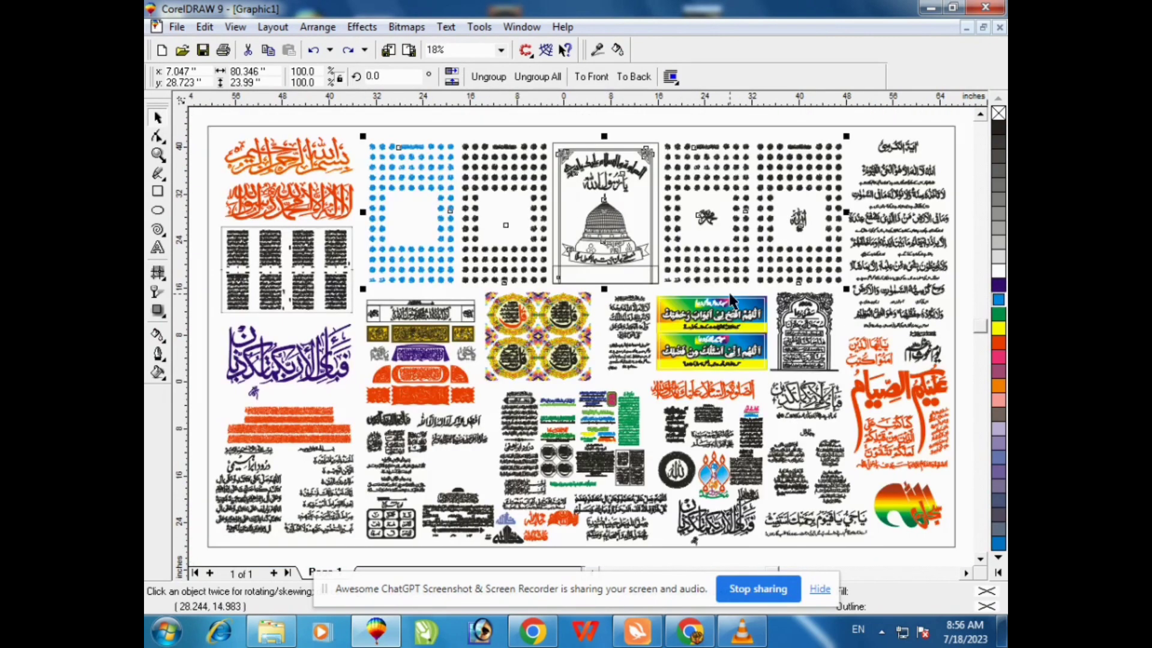
# Try a light blue fill on the tall black verse column at the sheet's upper-right edge, and settle on dark purple.
pyautogui.click(896, 235)
pyautogui.click(158, 156)
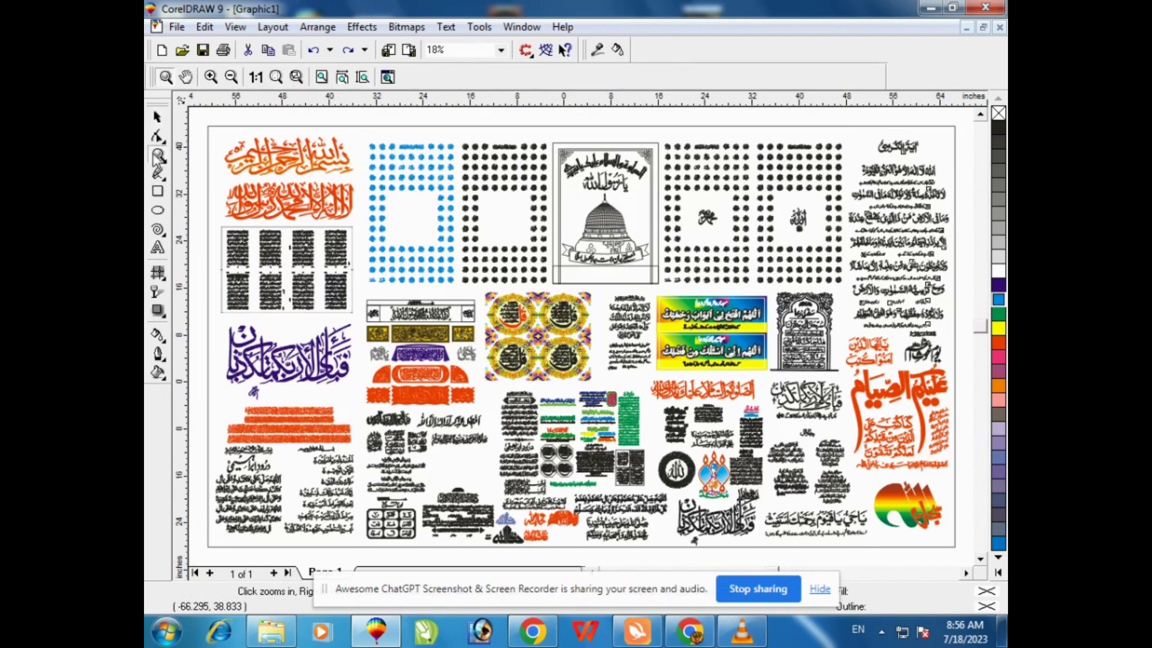
pyautogui.moveTo(846, 132); pyautogui.dragTo(847, 342)
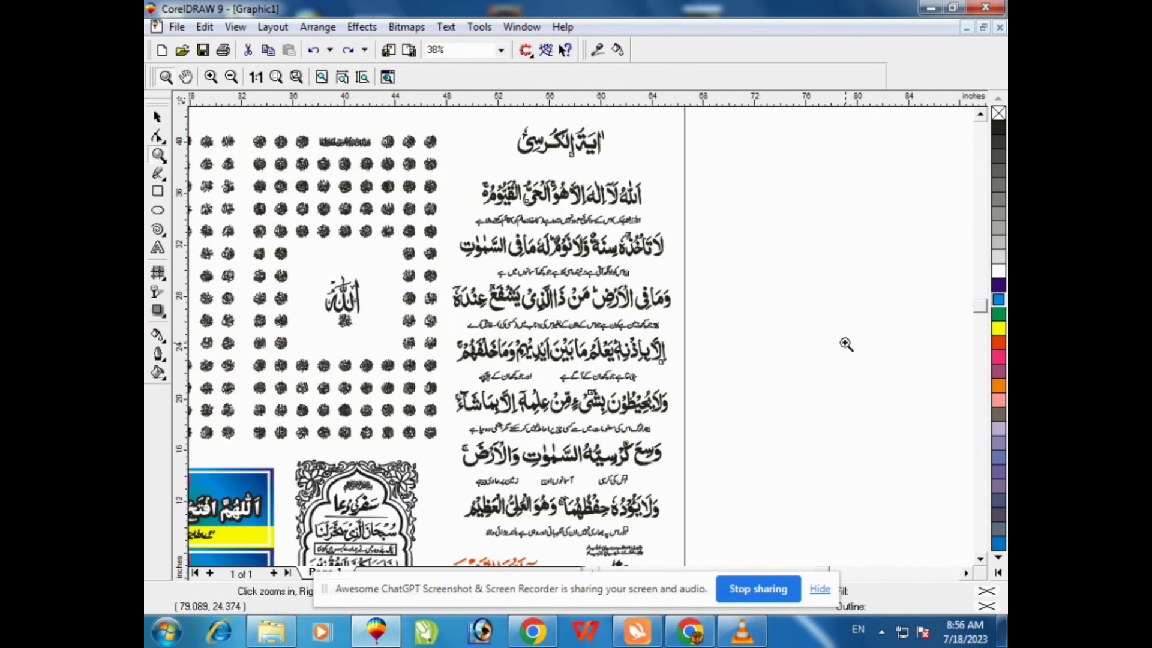
pyautogui.click(158, 117)
pyautogui.click(769, 210)
pyautogui.click(627, 210)
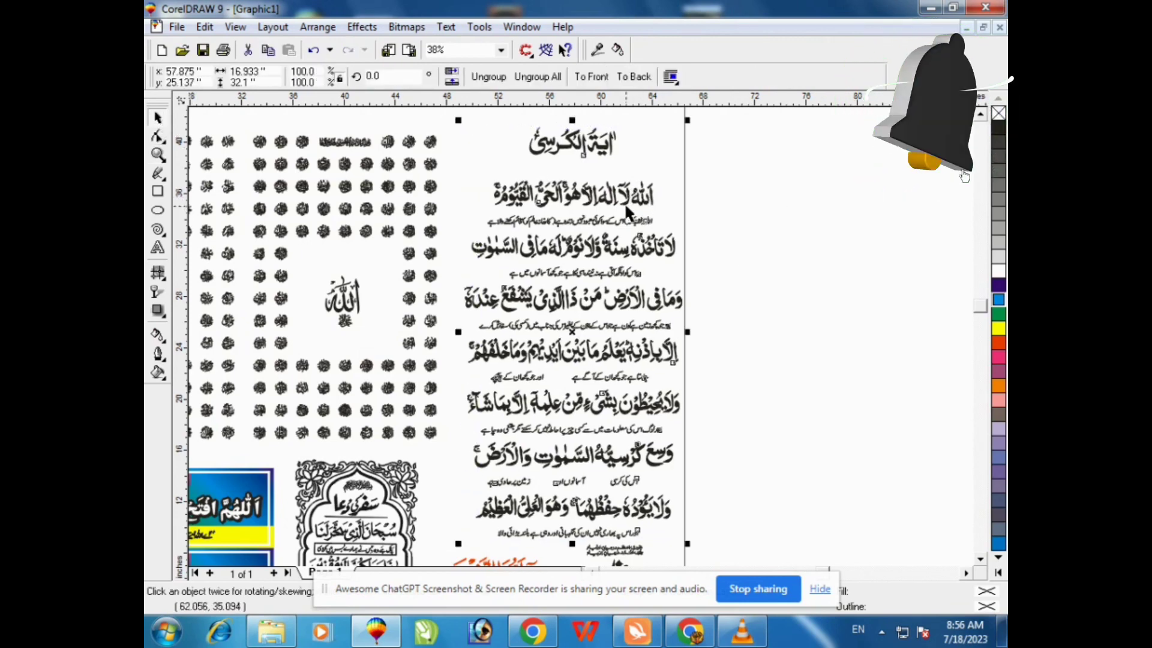
pyautogui.moveTo(627, 211); pyautogui.dragTo(615, 211)
pyautogui.click(998, 298)
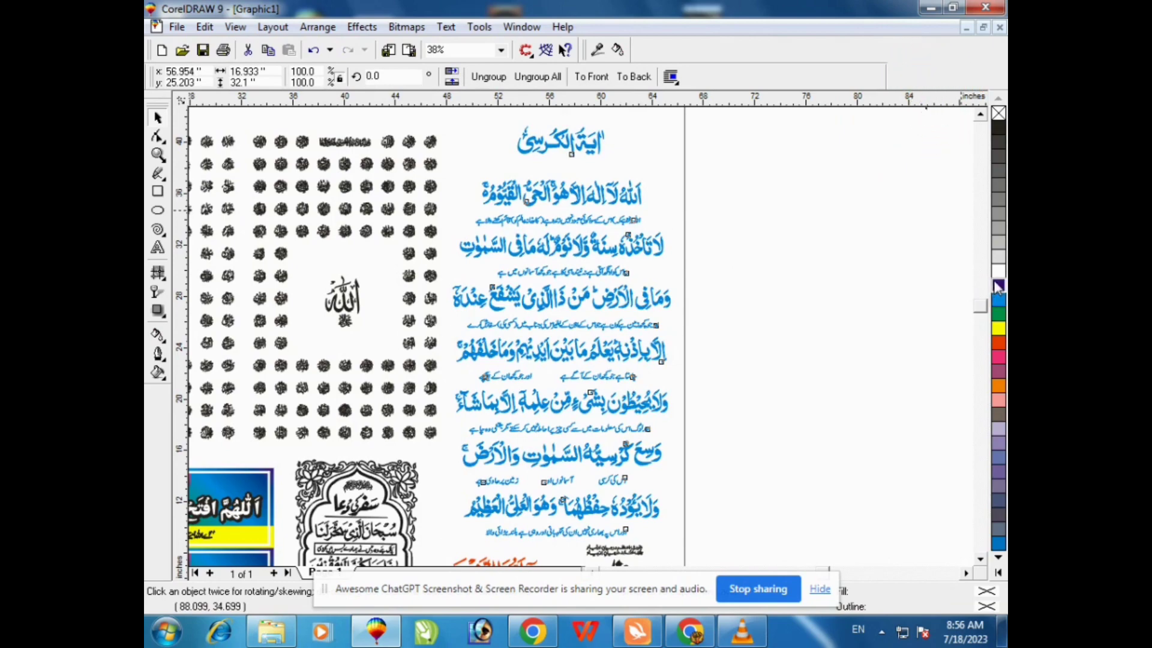
pyautogui.click(998, 286)
pyautogui.click(828, 265)
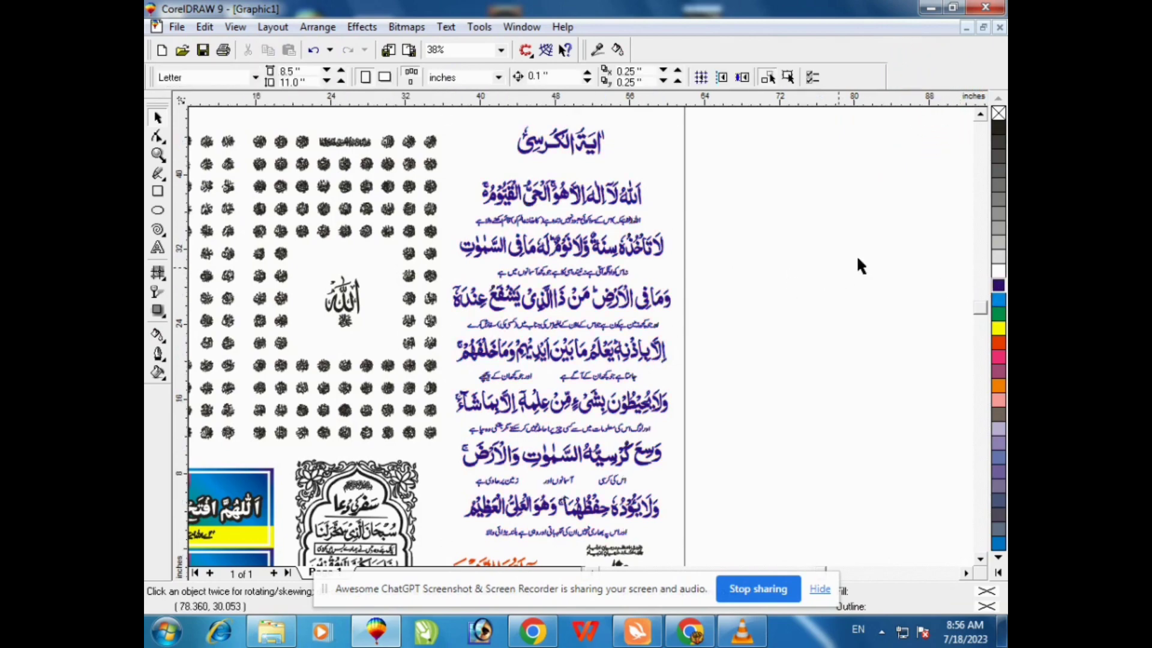
# Examine the designs below the purple verse column, including the black arch panel and the large orange calligraphy.
pyautogui.scroll(-1, 860, 266)
pyautogui.click(980, 559)
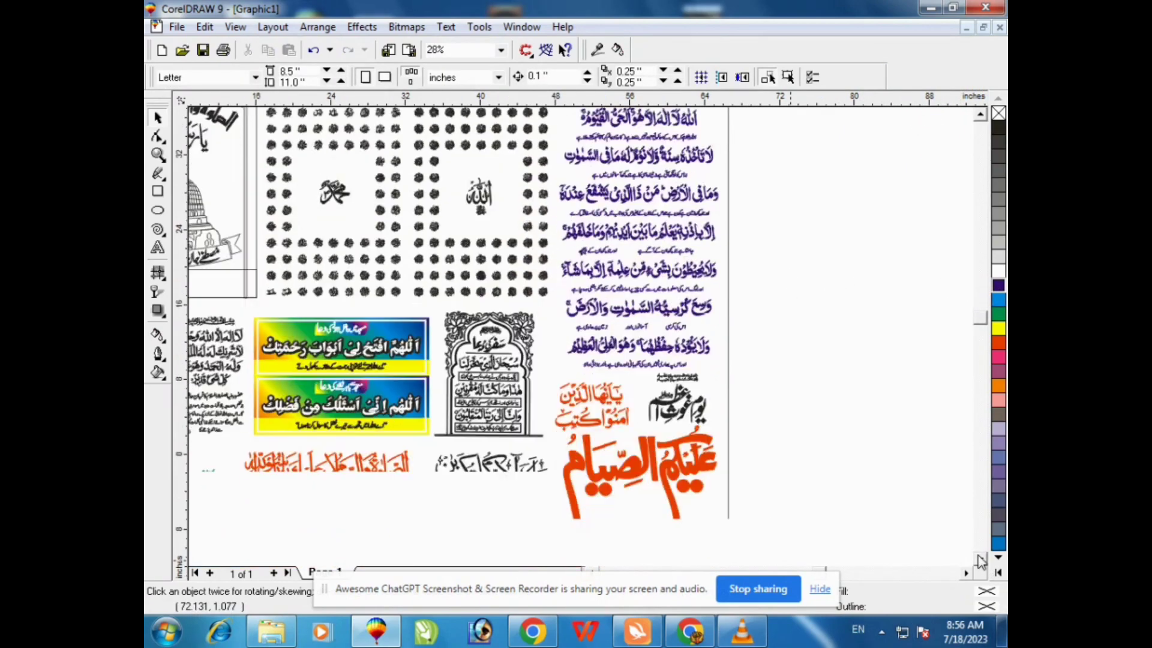
pyautogui.click(980, 558)
pyautogui.click(480, 243)
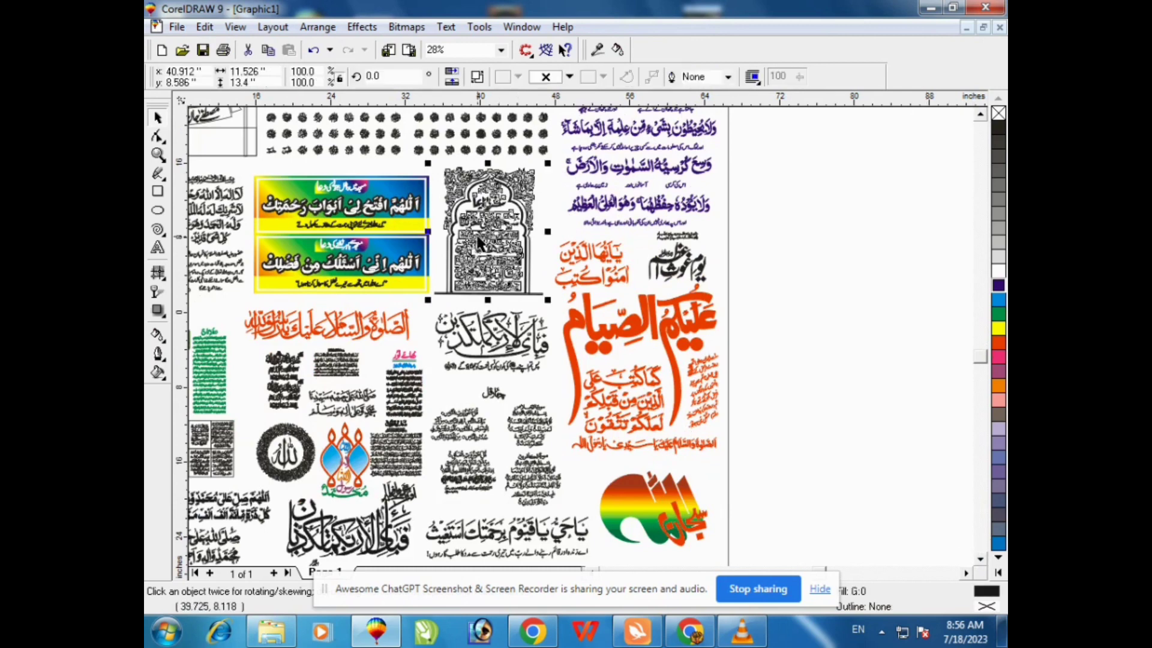
pyautogui.click(661, 319)
pyautogui.click(692, 329)
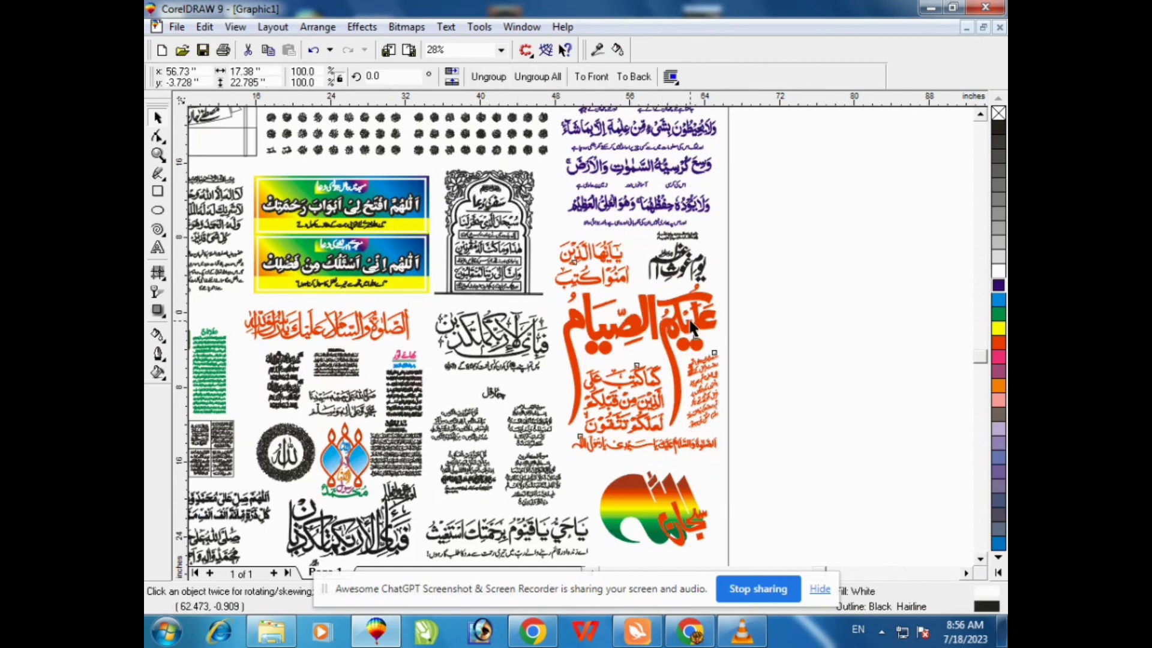
pyautogui.click(158, 155)
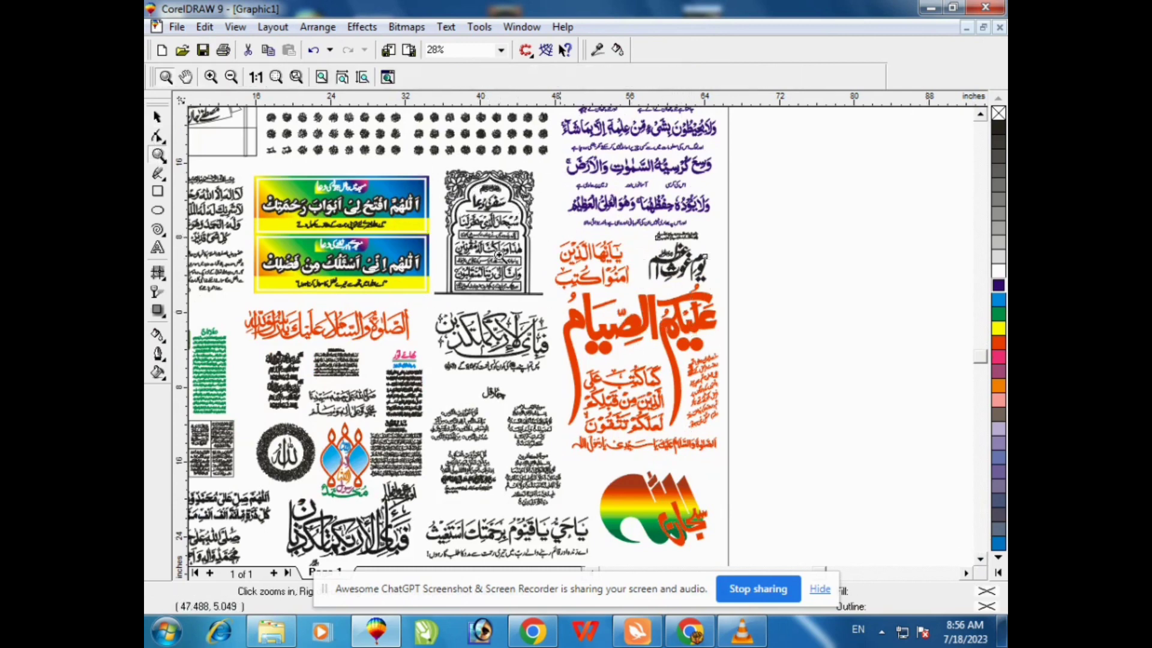
pyautogui.moveTo(546, 217); pyautogui.dragTo(719, 303)
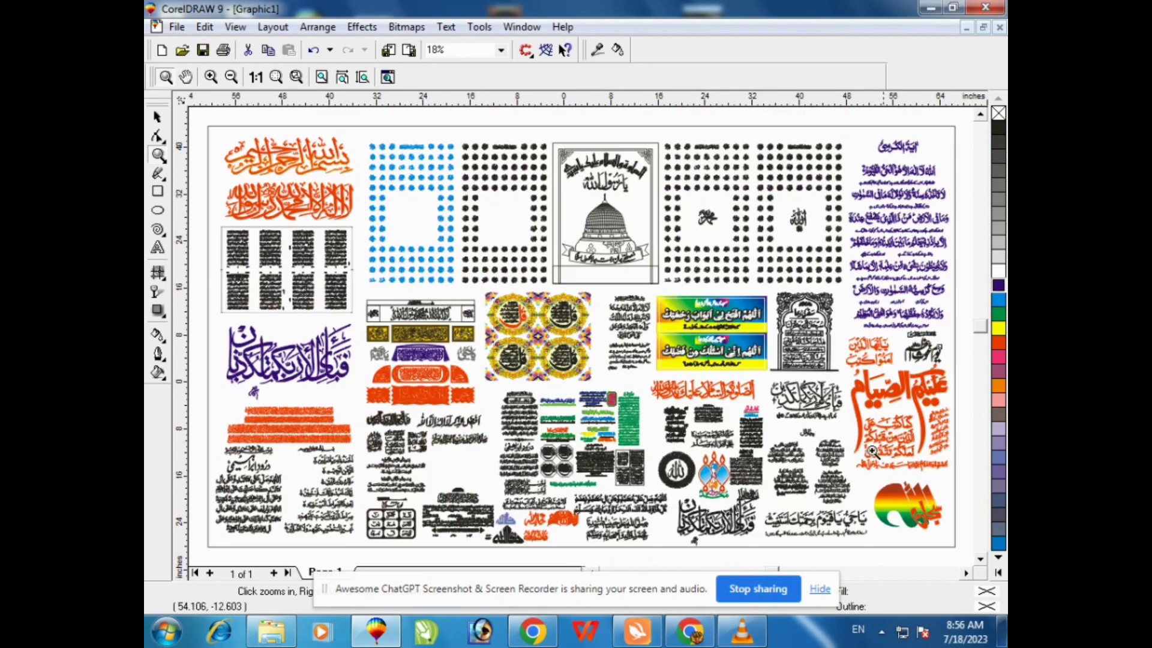
# Examine the four floral medallions and the neighbouring set of decorated calligraphy banners at close range.
pyautogui.moveTo(497, 300); pyautogui.dragTo(626, 396)
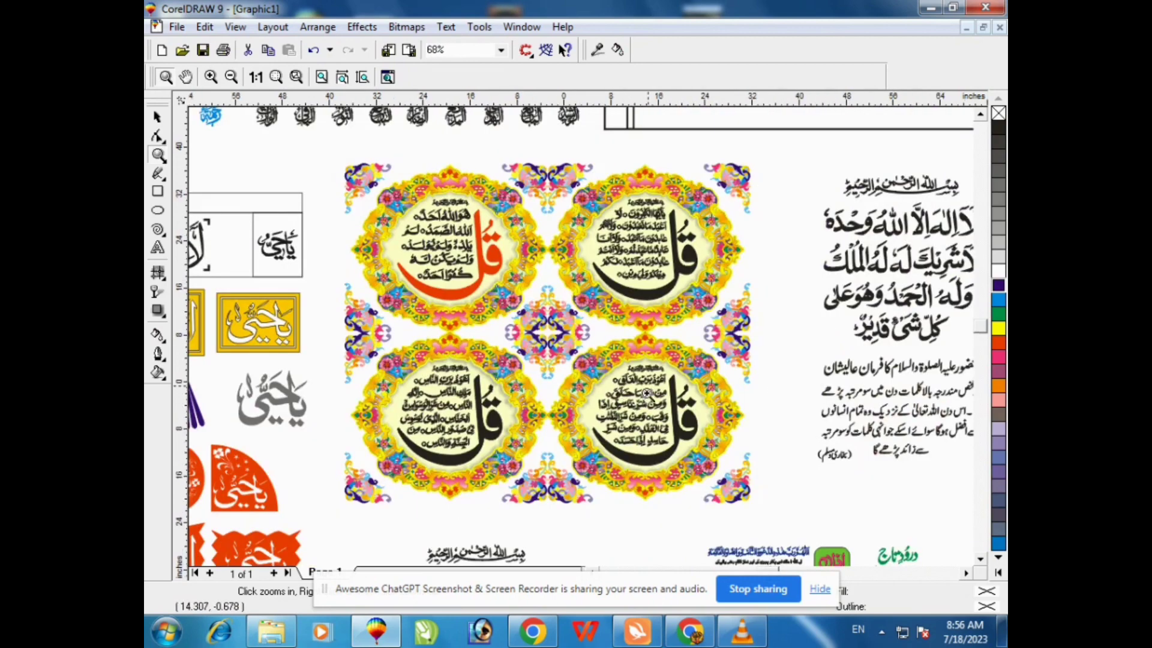
pyautogui.rightClick(647, 396)
pyautogui.moveTo(347, 306); pyautogui.dragTo(494, 412)
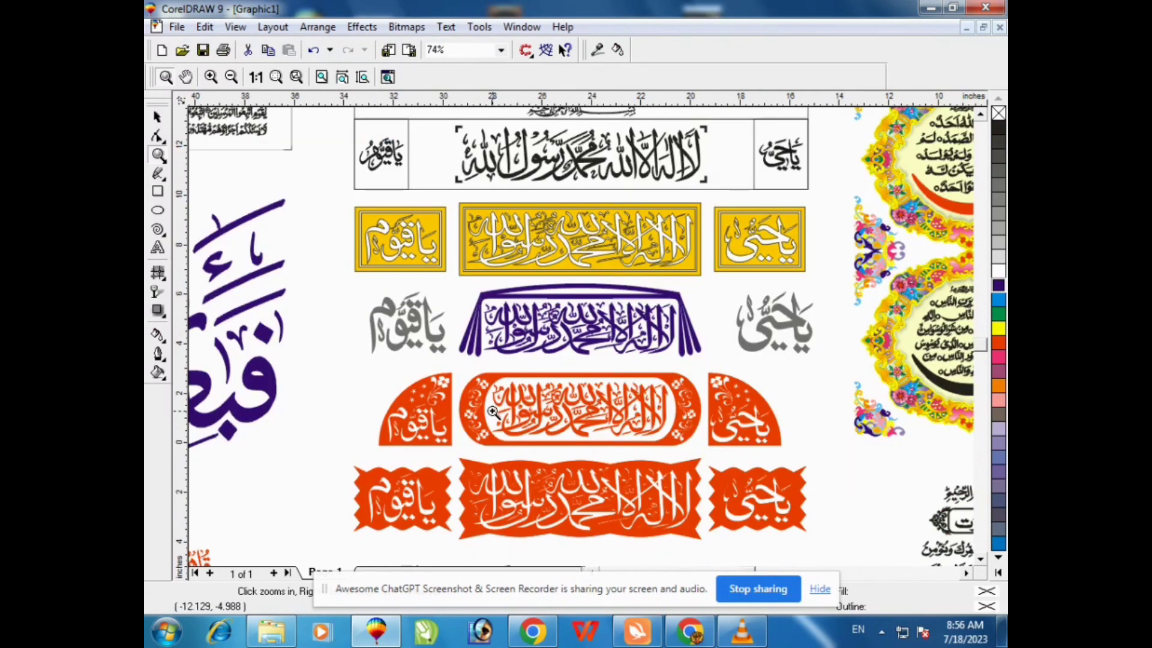
pyautogui.rightClick(494, 408)
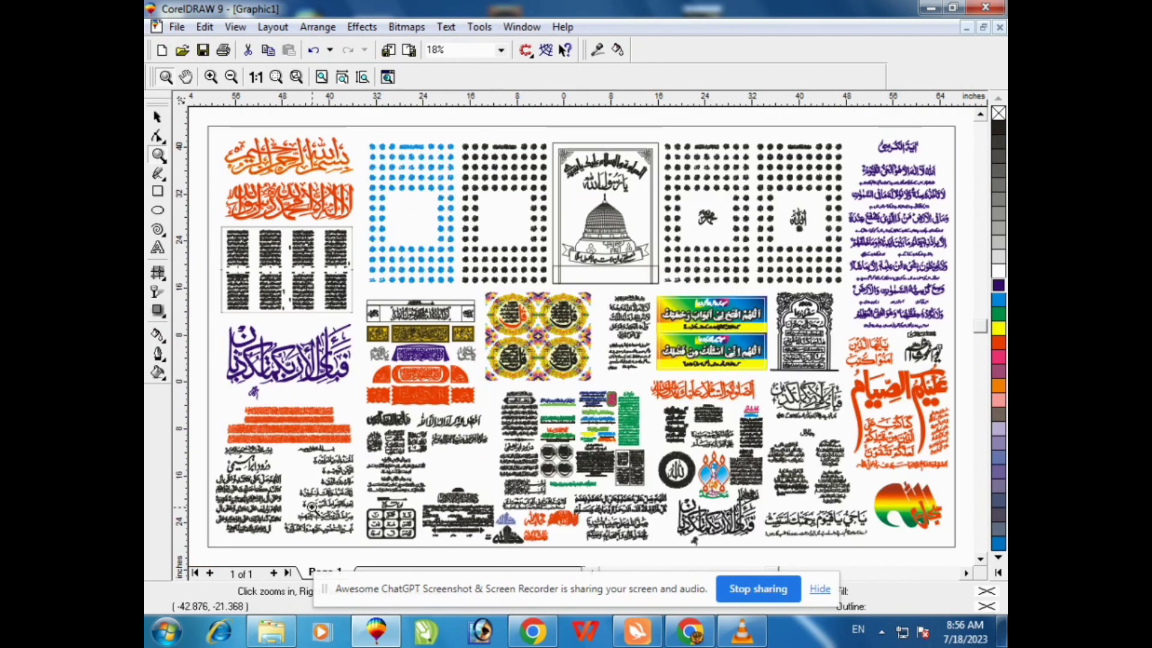
# Fill the two black Arabic text columns in the sheet's lower-left corner with dark purple.
pyautogui.click(259, 504)
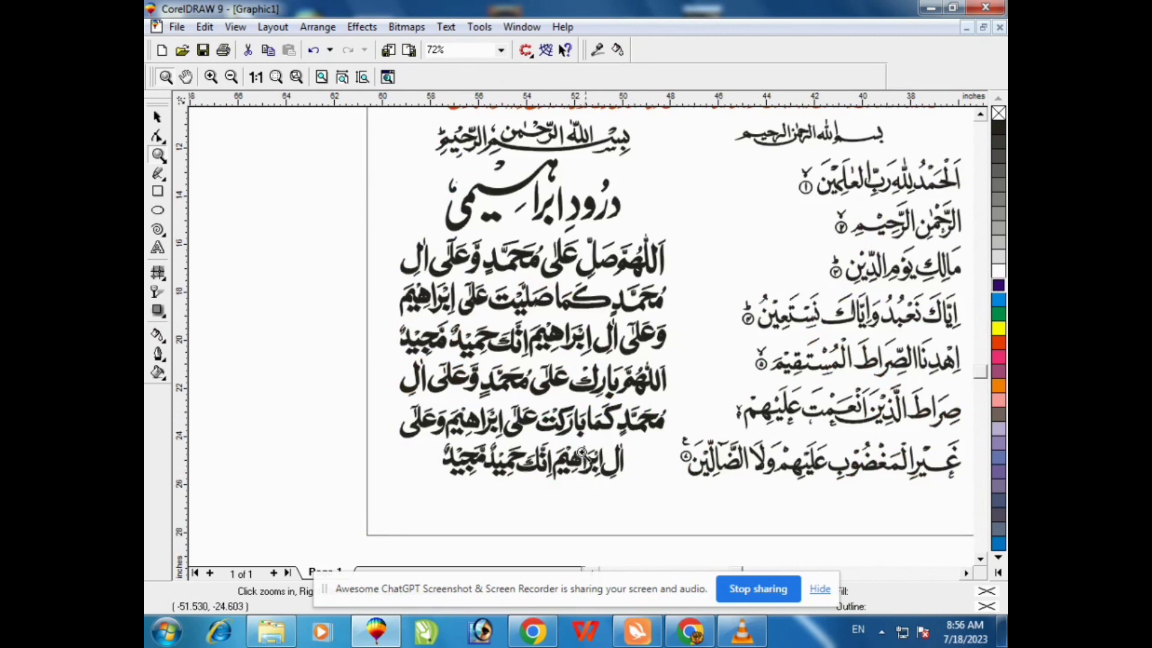
pyautogui.click(157, 118)
pyautogui.click(478, 209)
pyautogui.moveTo(478, 209); pyautogui.dragTo(487, 210)
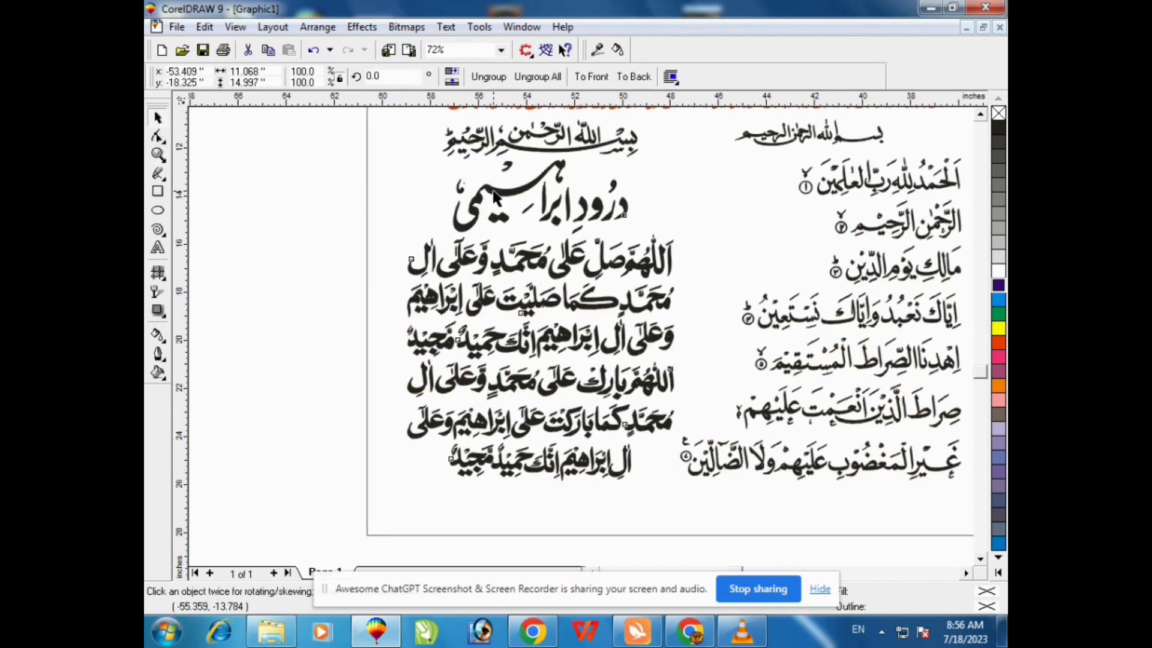
pyautogui.hotkey('ctrl', 'z')
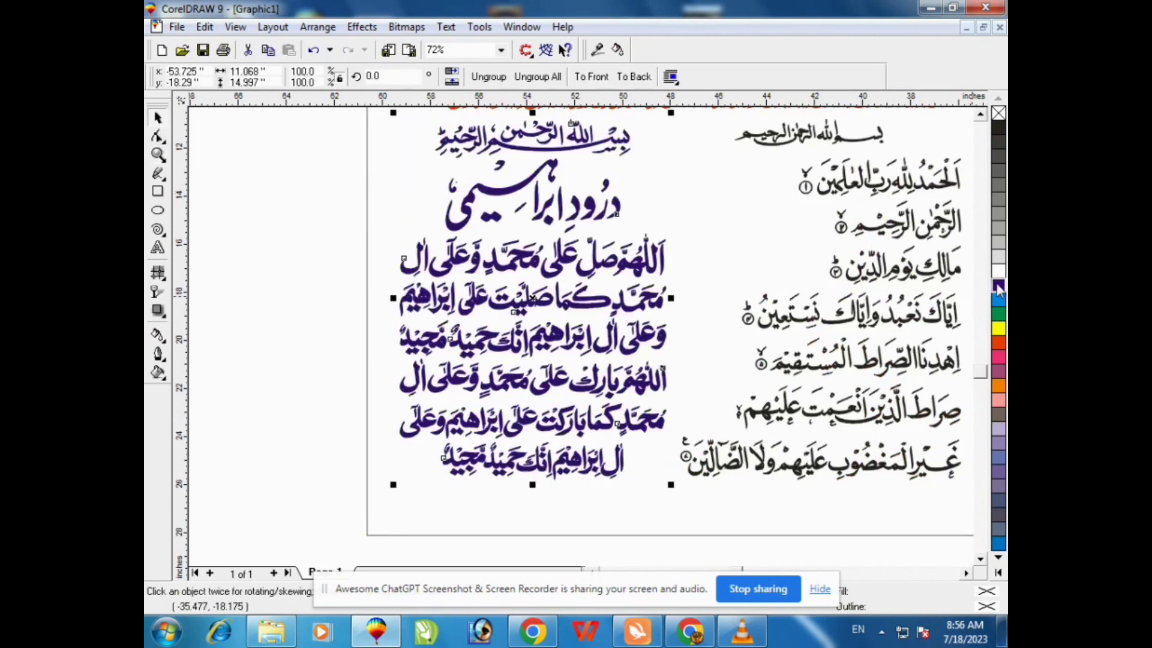
pyautogui.click(965, 573)
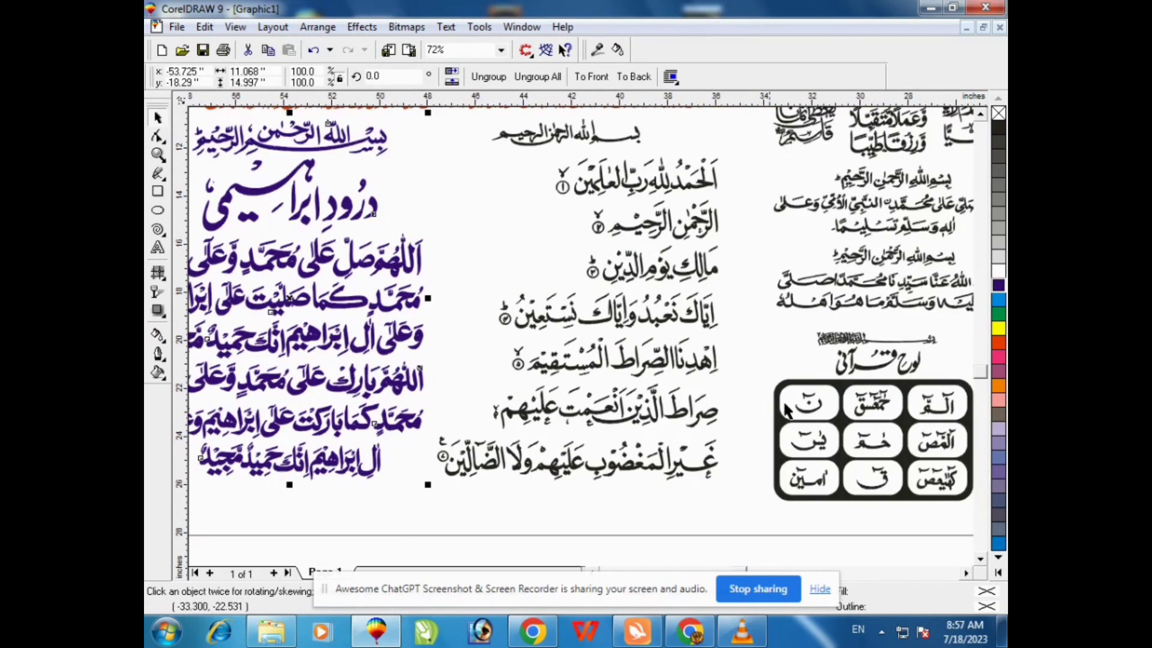
pyautogui.click(658, 188)
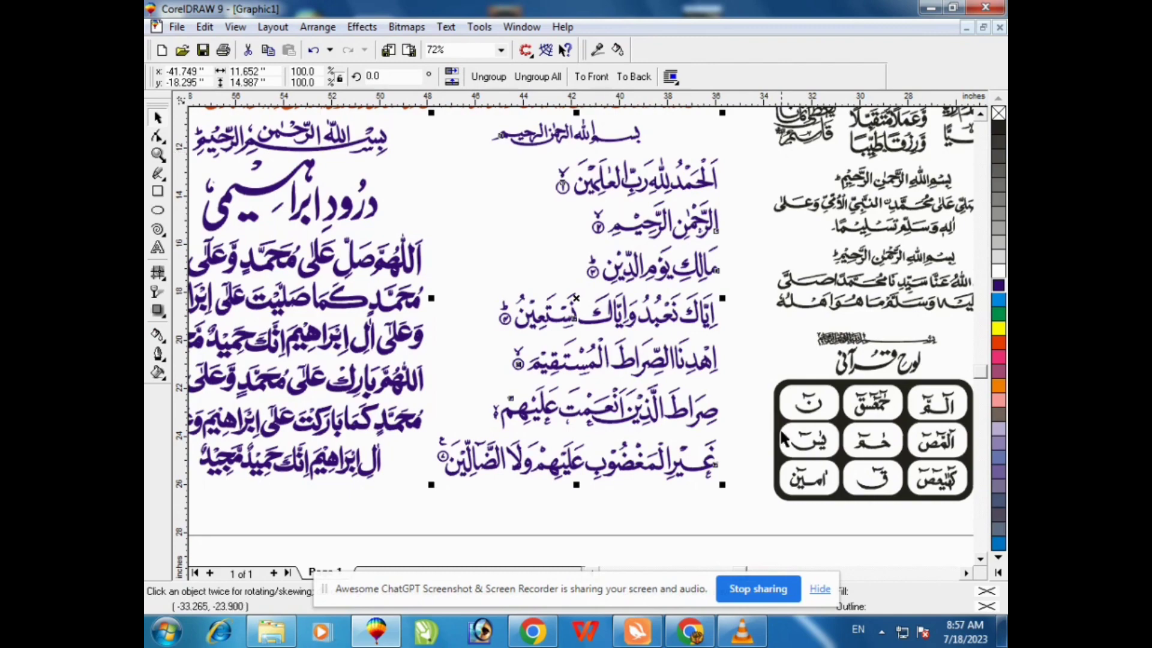
# Fill the black nine-cell calligraphy table and its heading with orange-red.
pyautogui.hscroll(5, 966, 572)
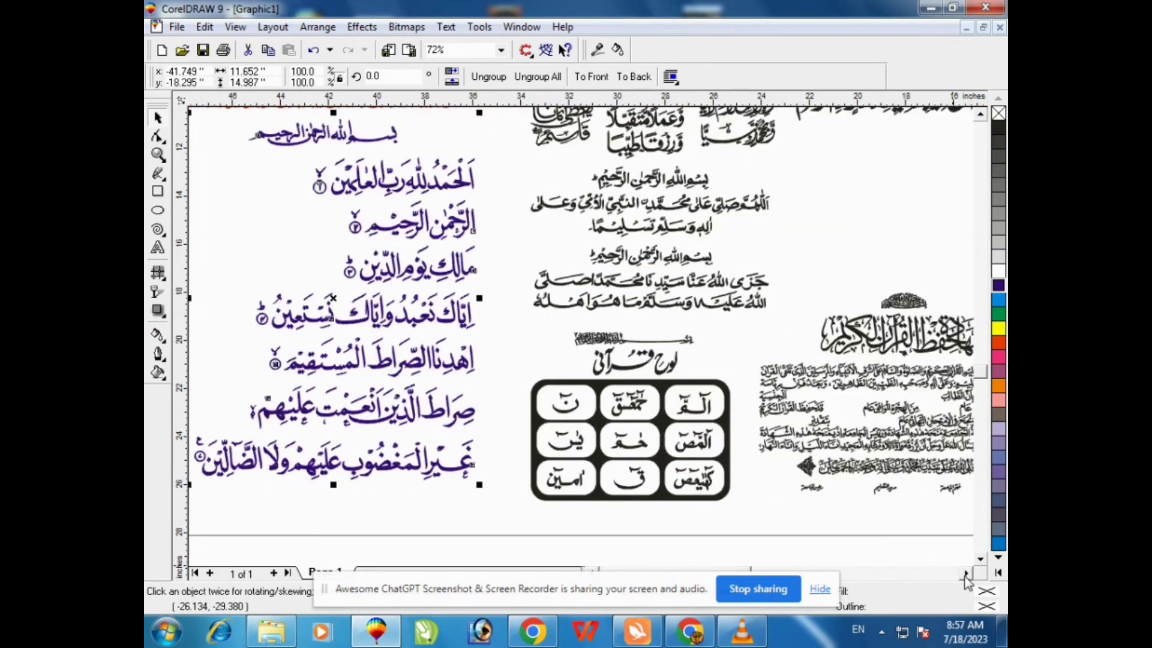
pyautogui.click(804, 525)
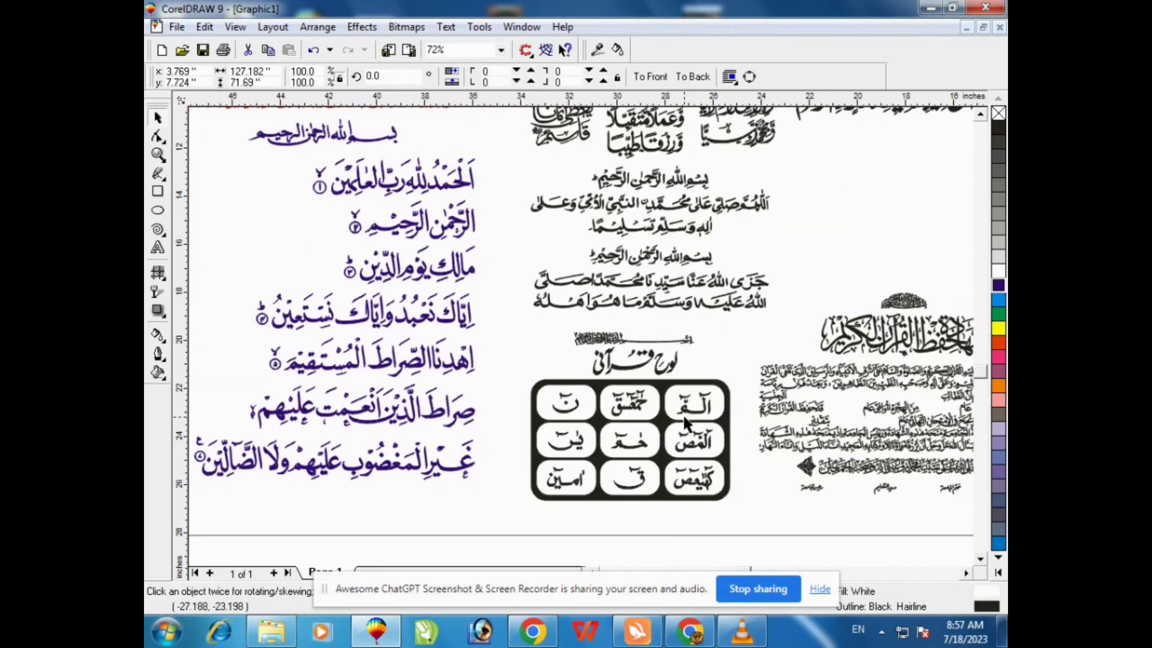
pyautogui.click(682, 413)
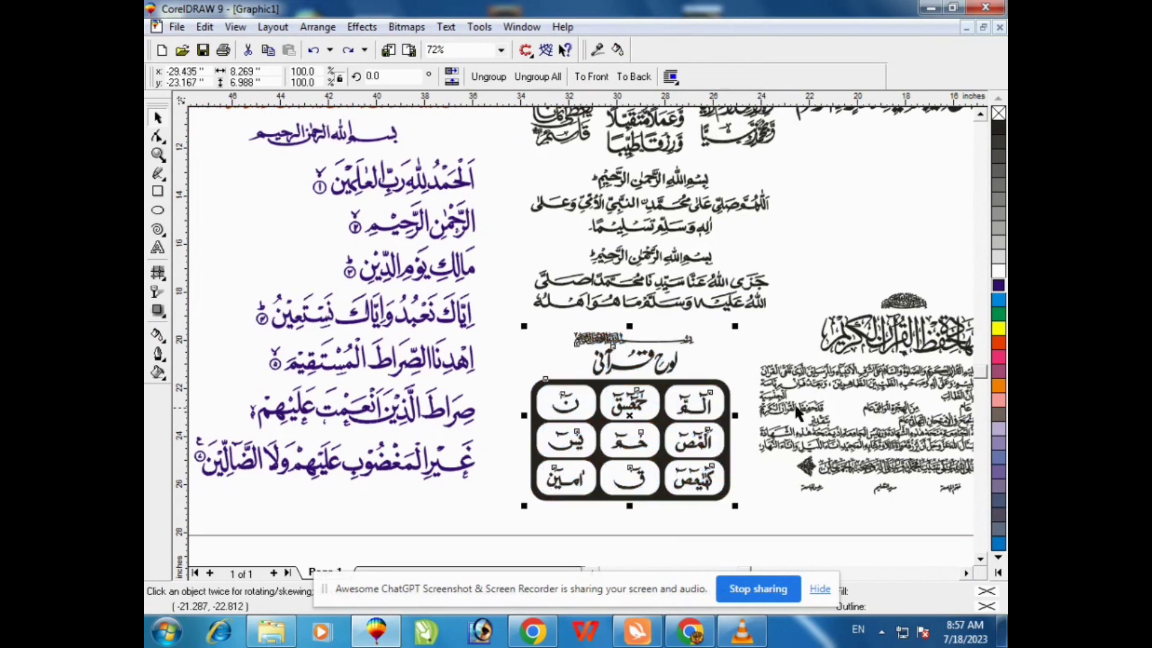
pyautogui.click(999, 346)
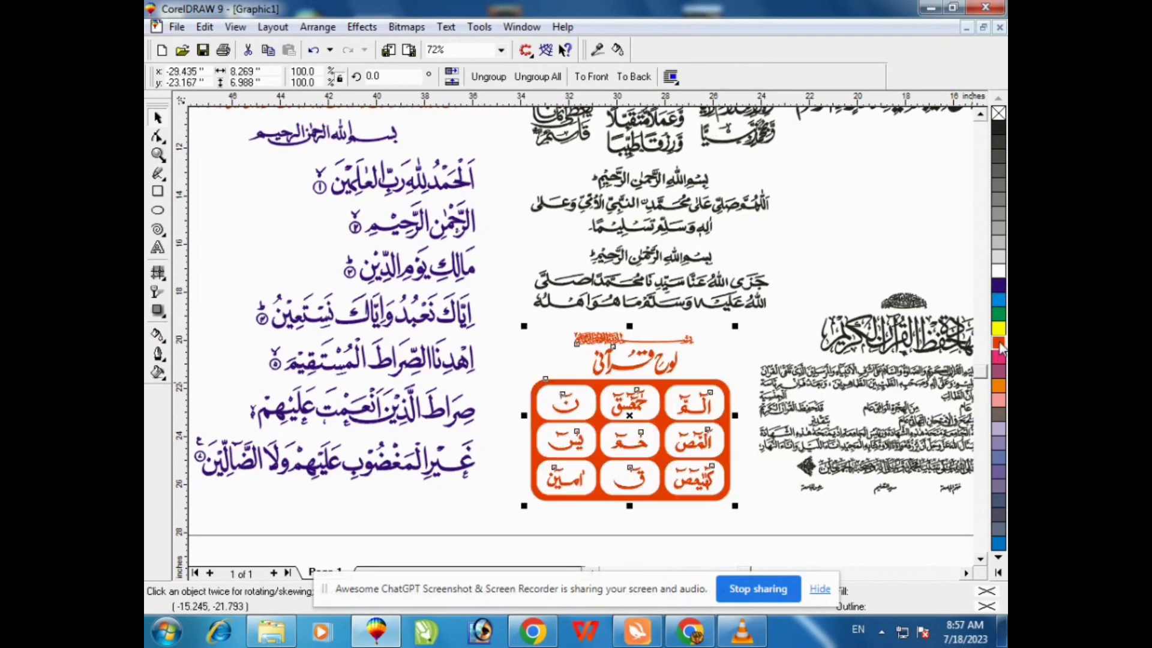
# Undo the calligraphy table's last fill and fill the two three-line Arabic prayers directly above it with green.
pyautogui.hotkey('ctrl', 'z')
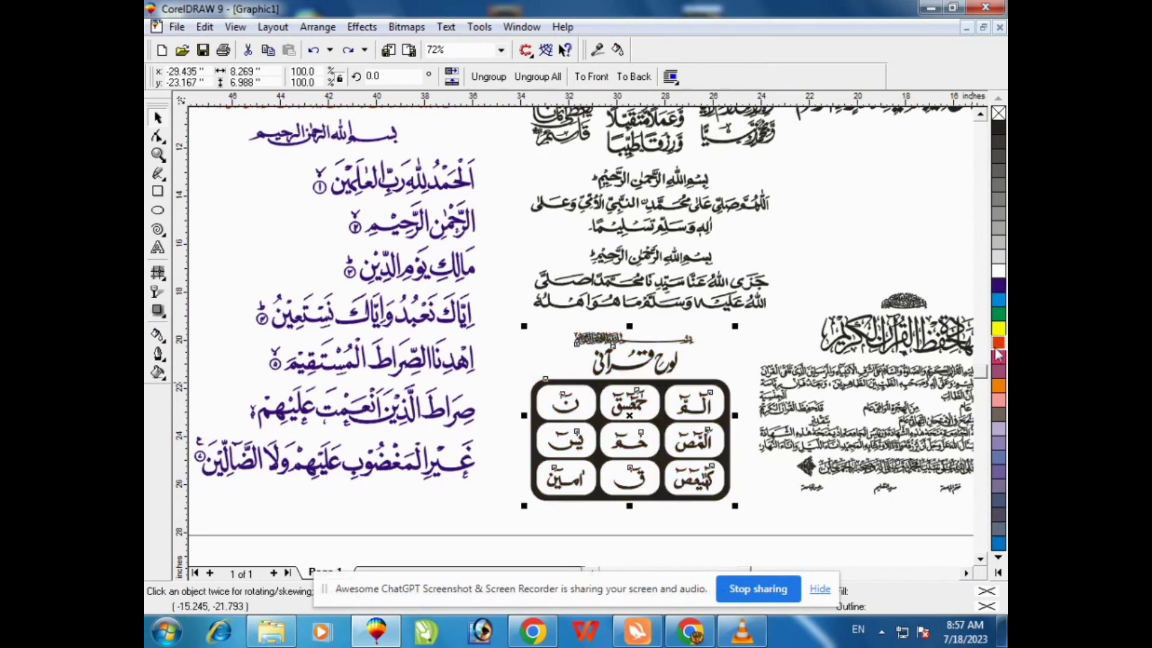
pyautogui.click(712, 288)
pyautogui.click(999, 328)
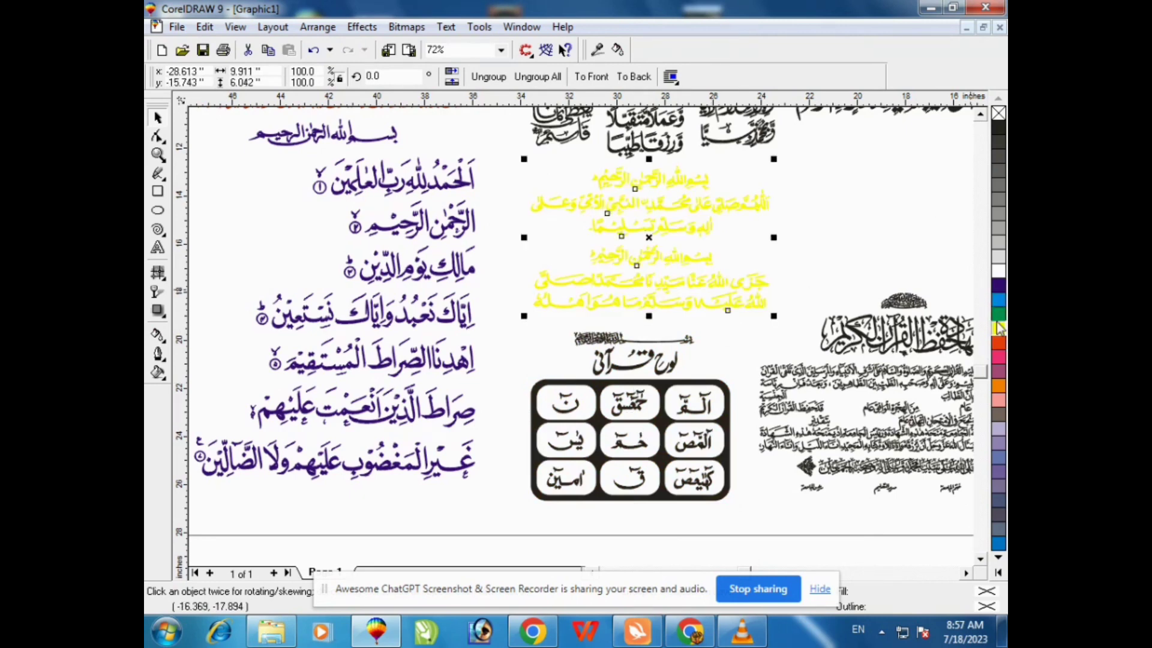
pyautogui.click(998, 313)
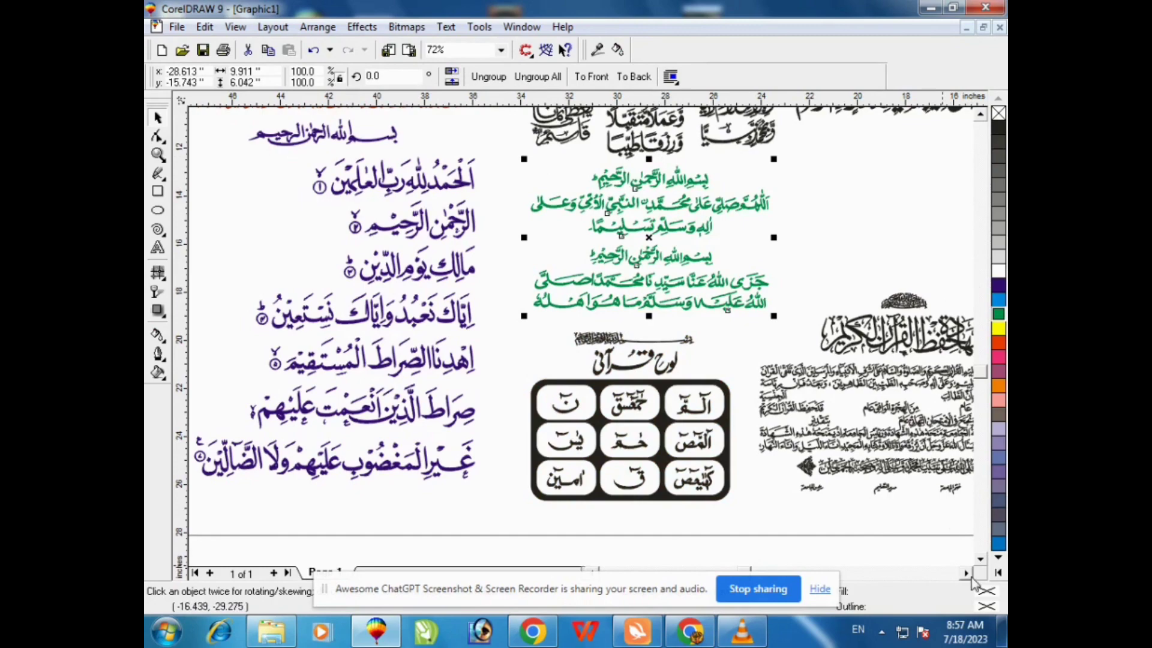
# Fill the black Arabic certificate text with light blue and the neighbouring Masha Allah calligraphy group with orange-red.
pyautogui.hscroll(5, 965, 573)
pyautogui.click(659, 456)
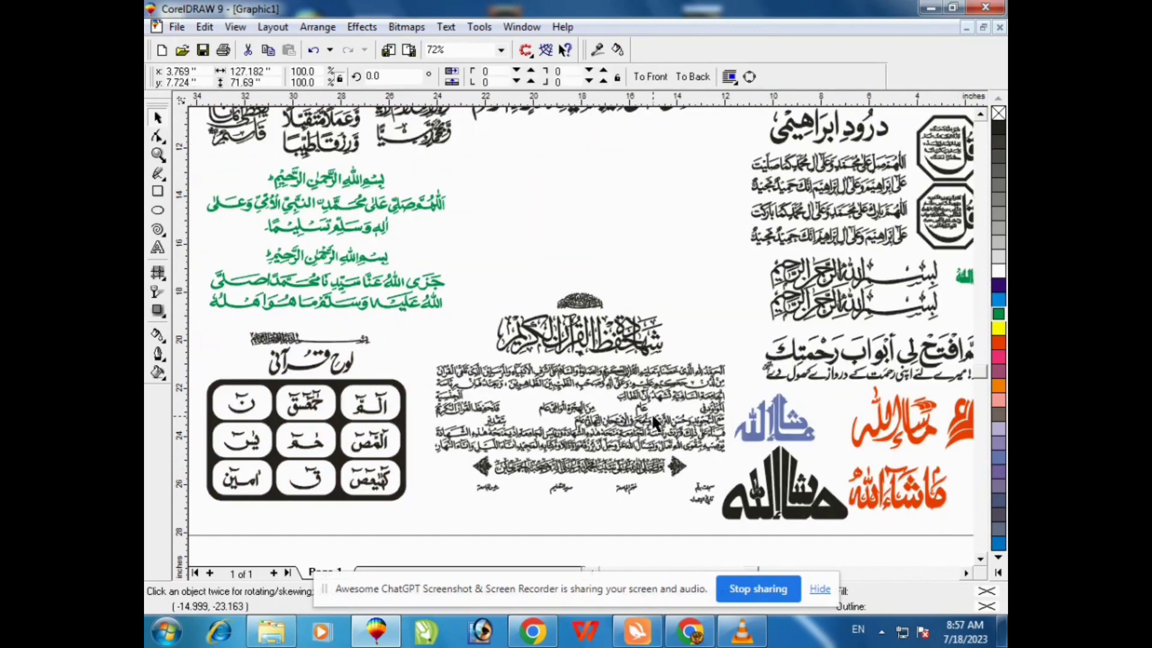
pyautogui.moveTo(666, 418); pyautogui.dragTo(675, 418)
pyautogui.hotkey('ctrl', 'z')
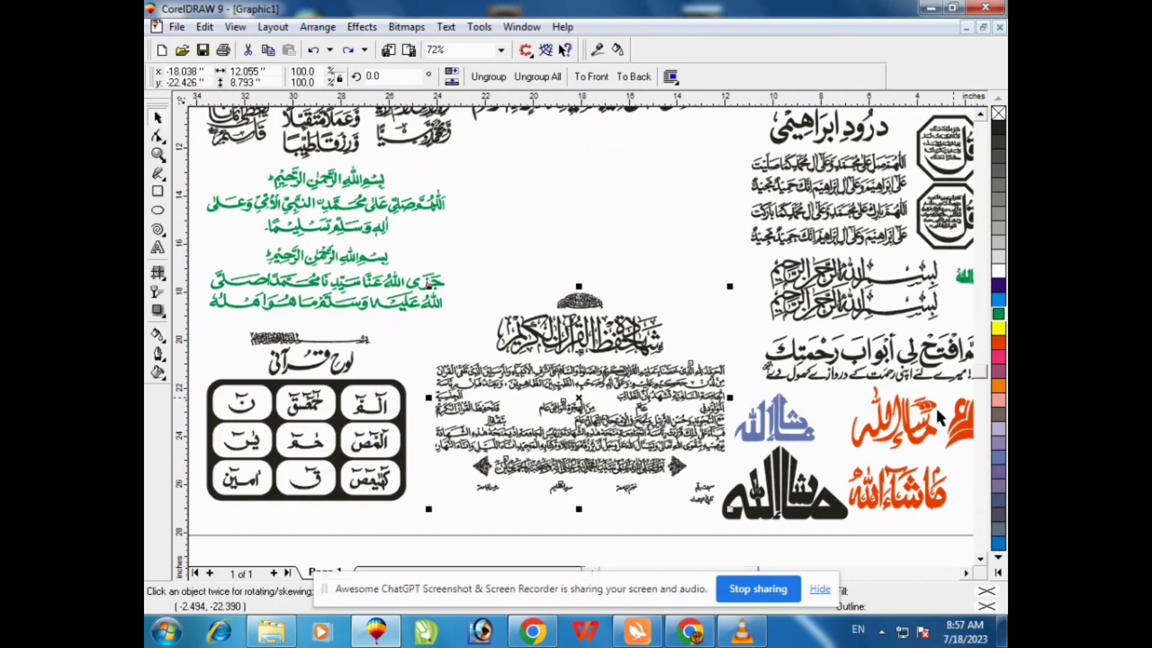
pyautogui.click(998, 299)
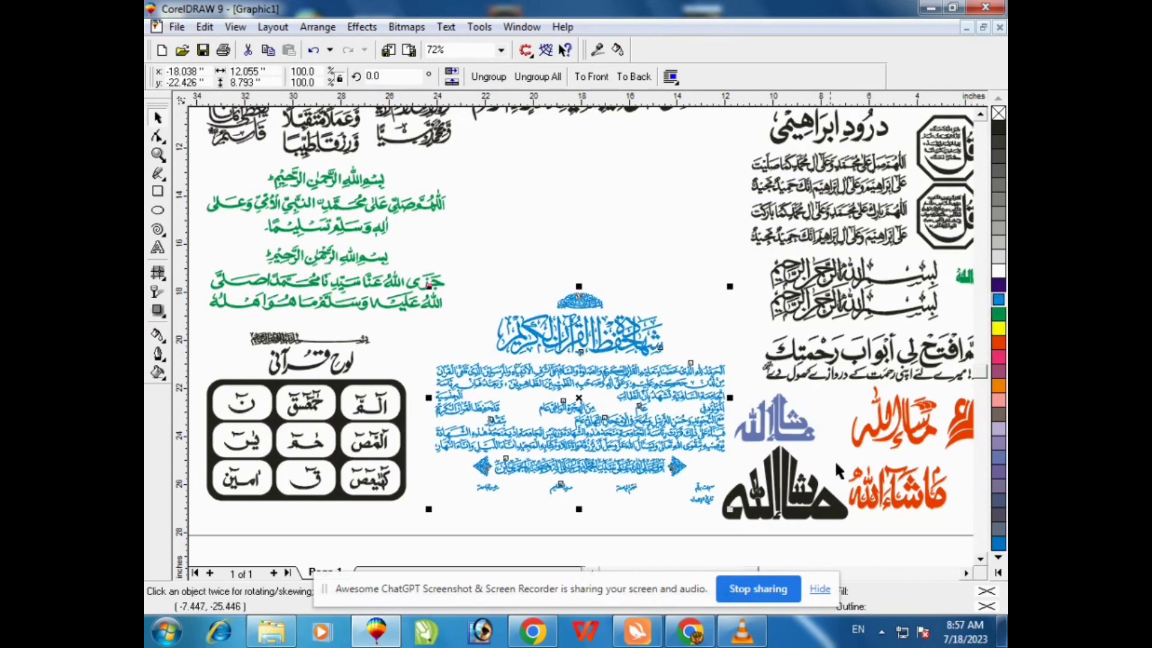
pyautogui.click(816, 520)
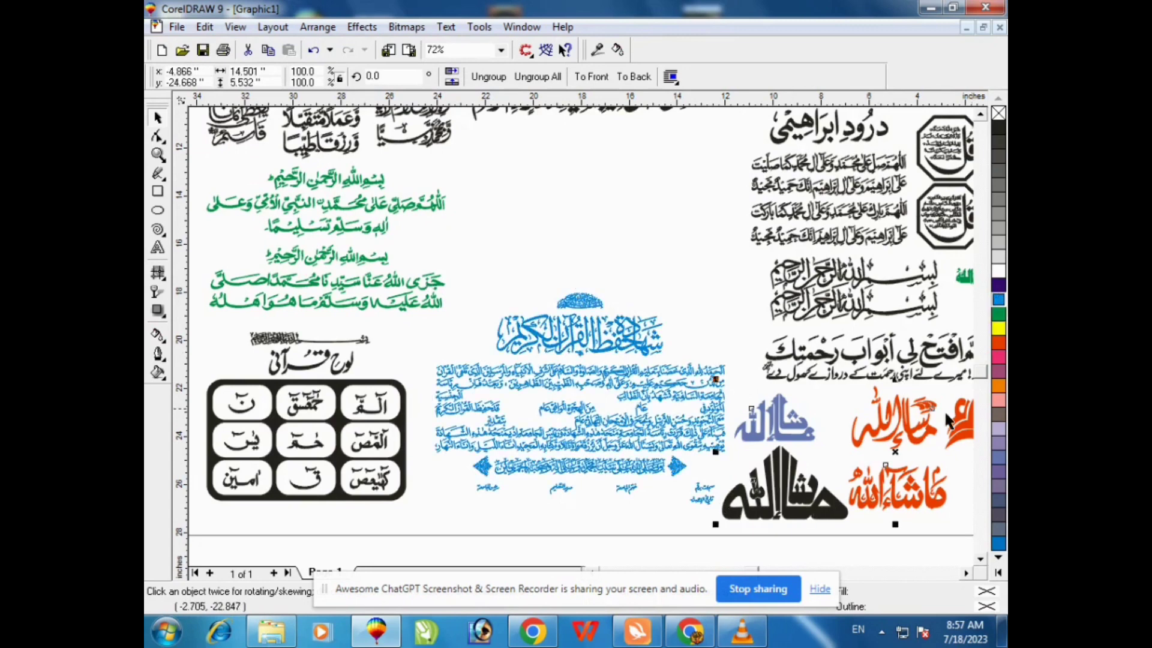
pyautogui.click(998, 342)
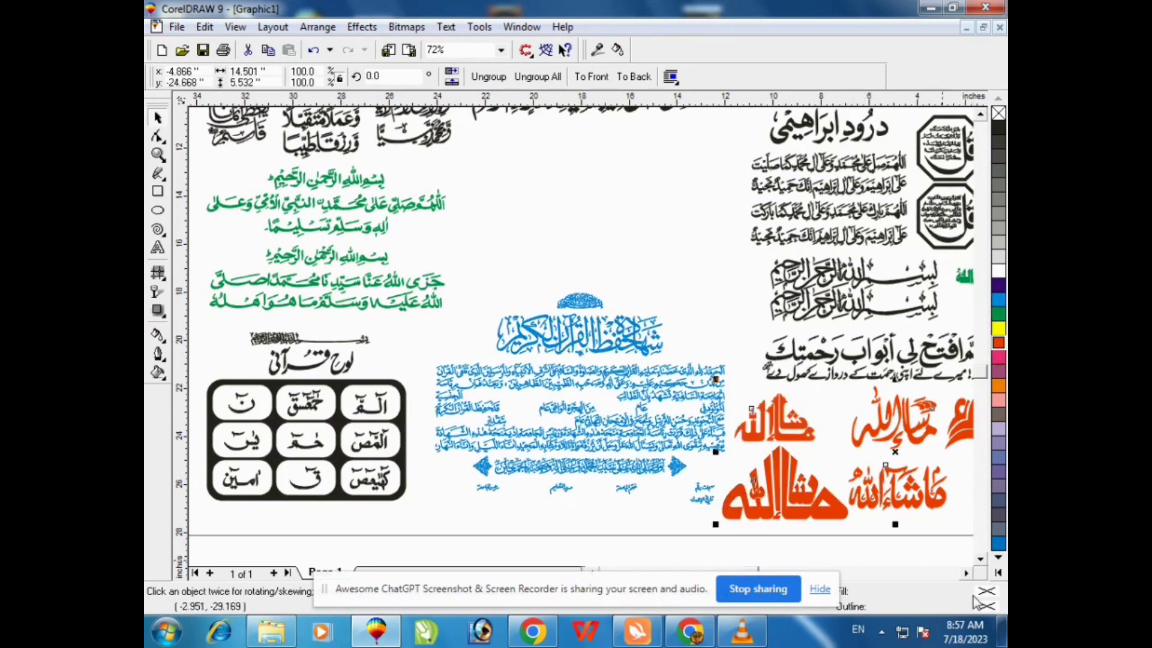
# Fill the prayer line above the Masha Allah designs and the doubled Bismillah over it with dark purple.
pyautogui.click(966, 575)
pyautogui.click(699, 363)
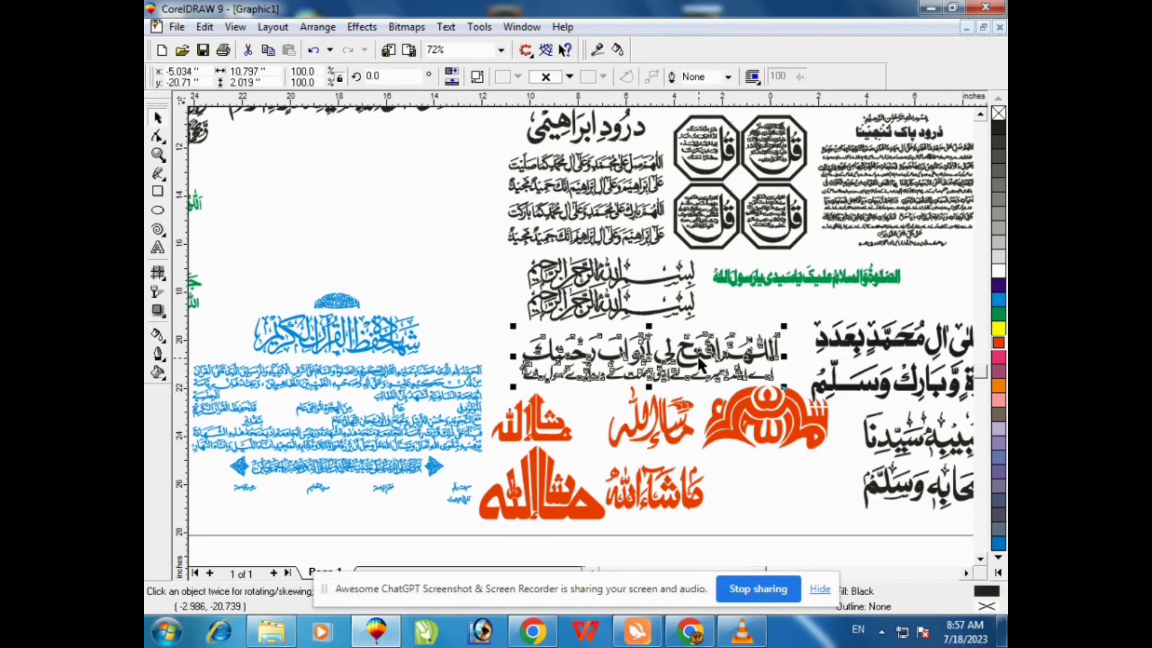
pyautogui.click(998, 285)
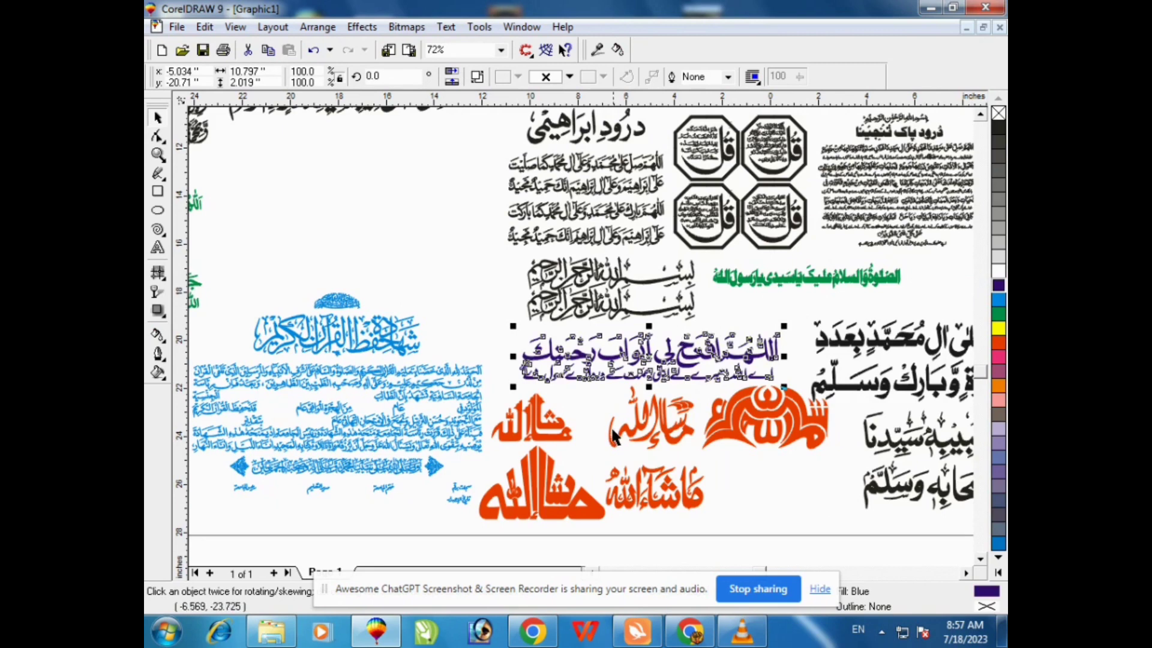
pyautogui.click(621, 288)
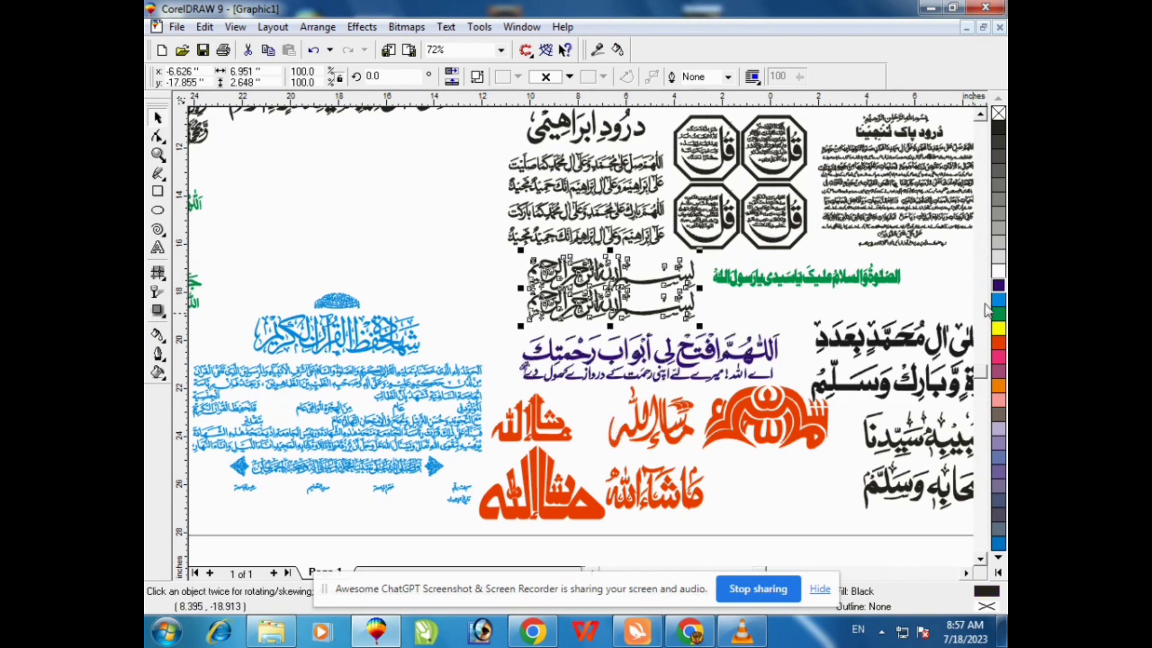
# Fill the black Durood Ibrahimi heading and its four text lines with light blue.
pyautogui.click(608, 198)
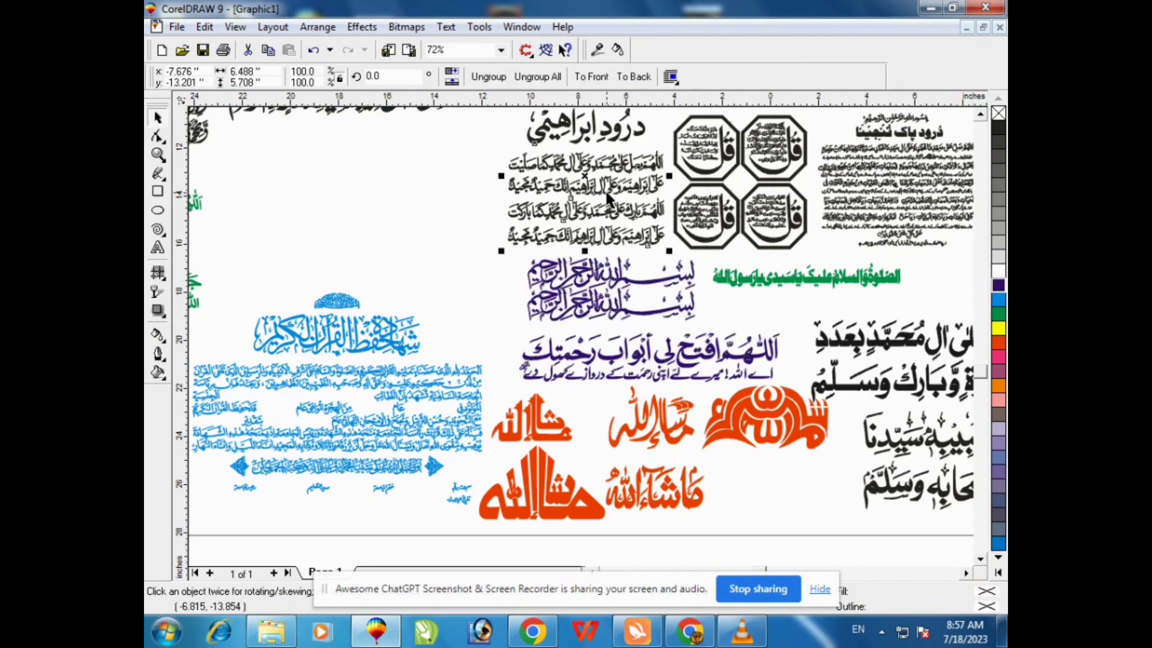
pyautogui.click(998, 300)
pyautogui.click(789, 237)
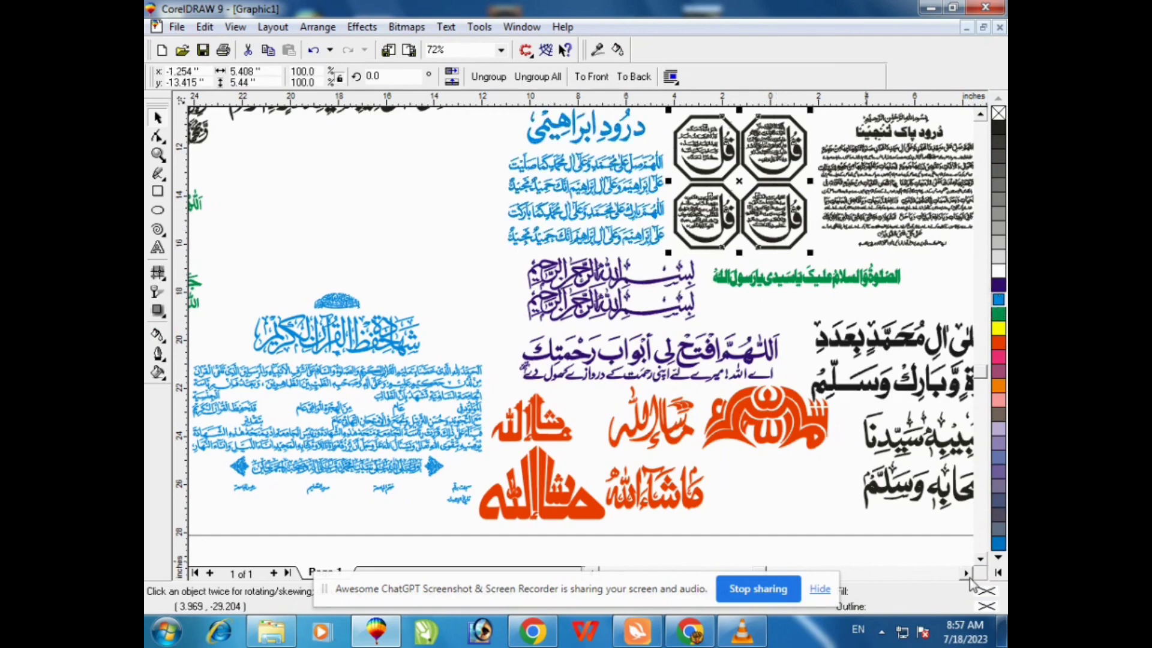
# Fill the lowest two-line black salutation text, near the sheet's lower edge, with orange-red.
pyautogui.hscroll(10, 966, 573)
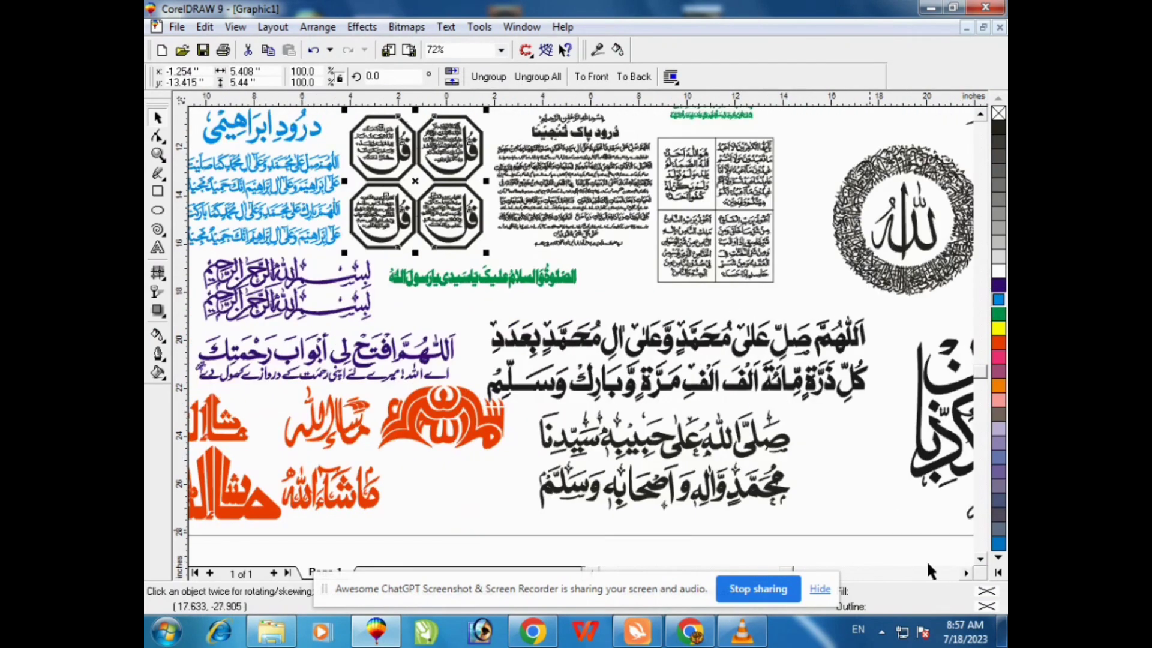
pyautogui.click(761, 445)
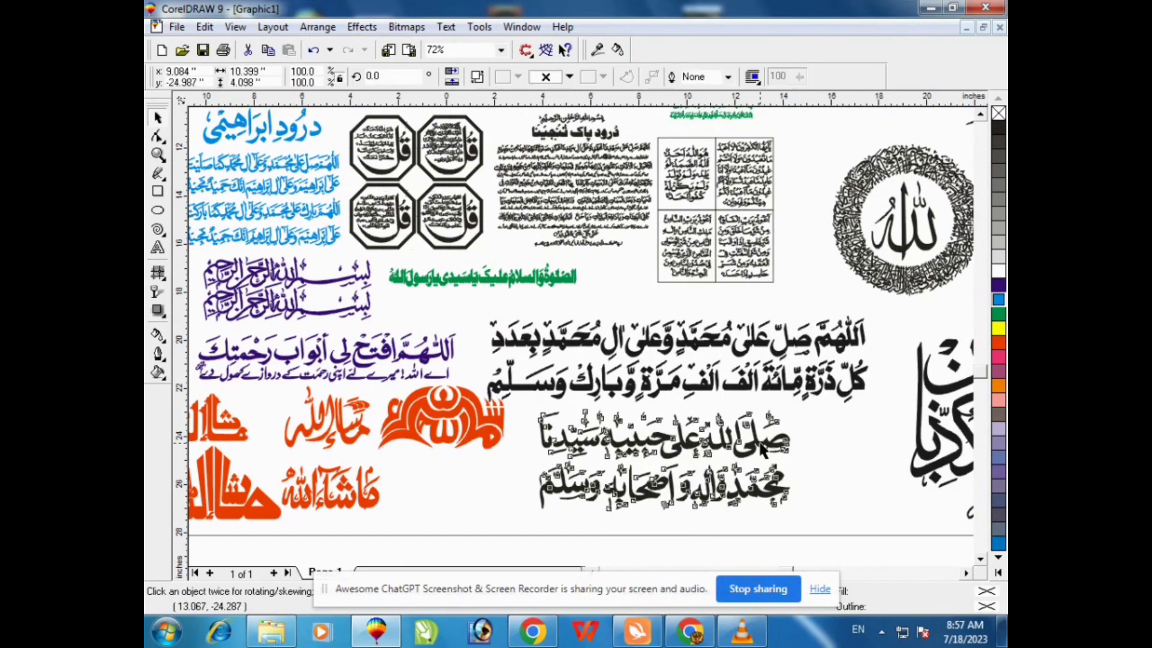
pyautogui.click(994, 345)
pyautogui.click(914, 295)
pyautogui.scroll(5, 989, 327)
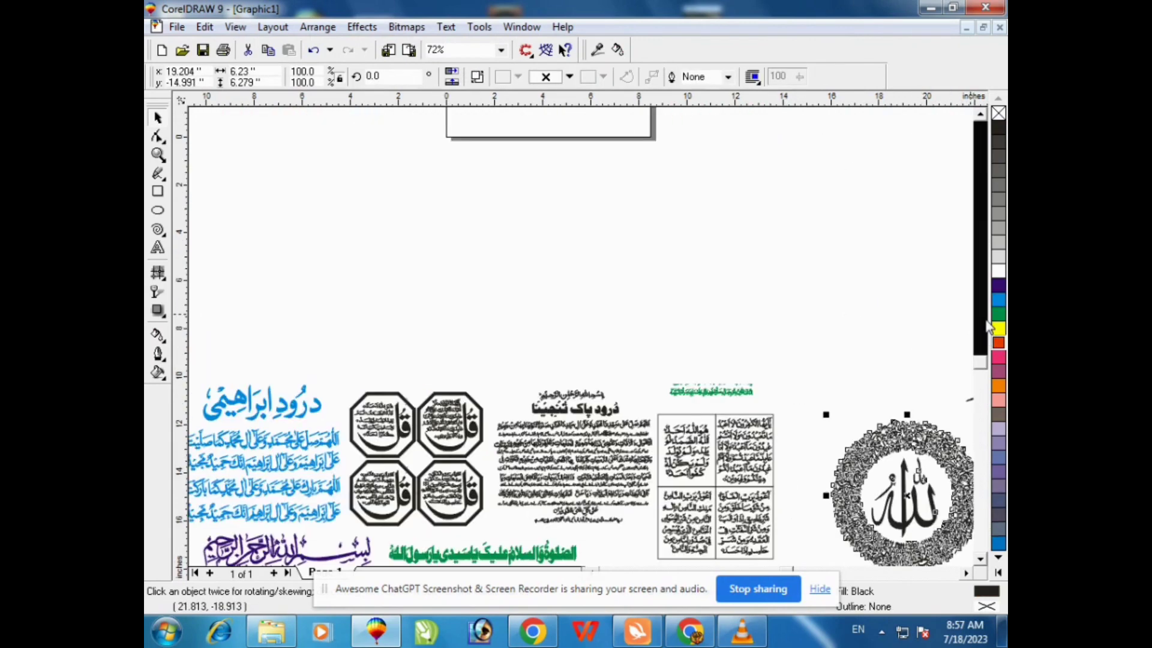
pyautogui.click(879, 327)
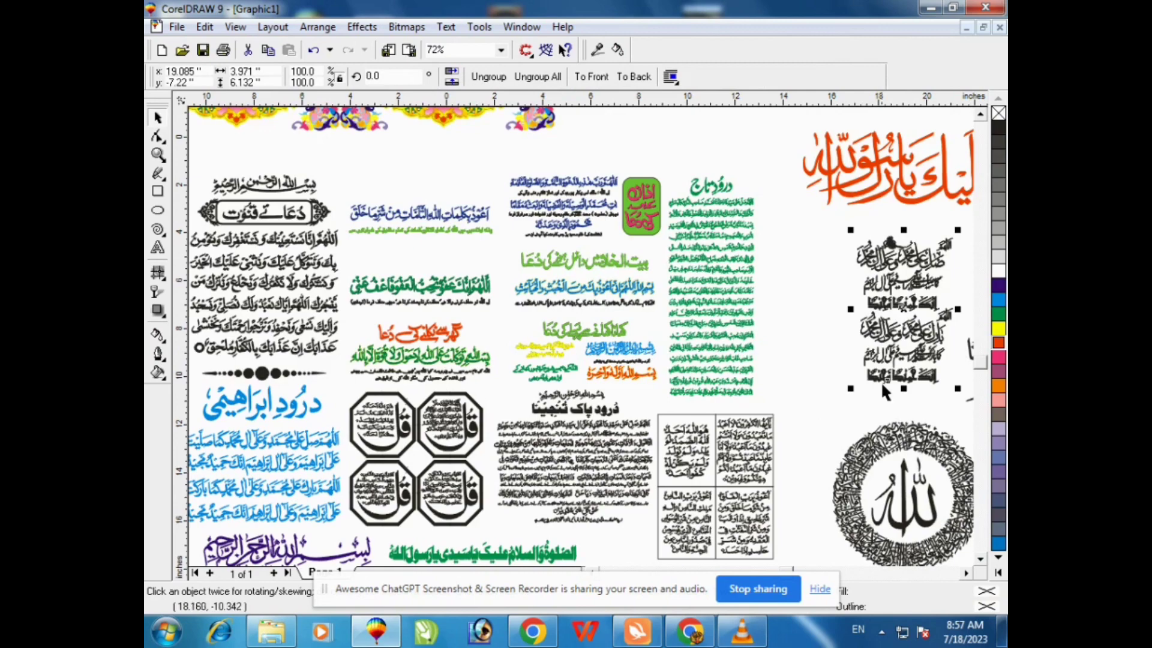
pyautogui.click(895, 337)
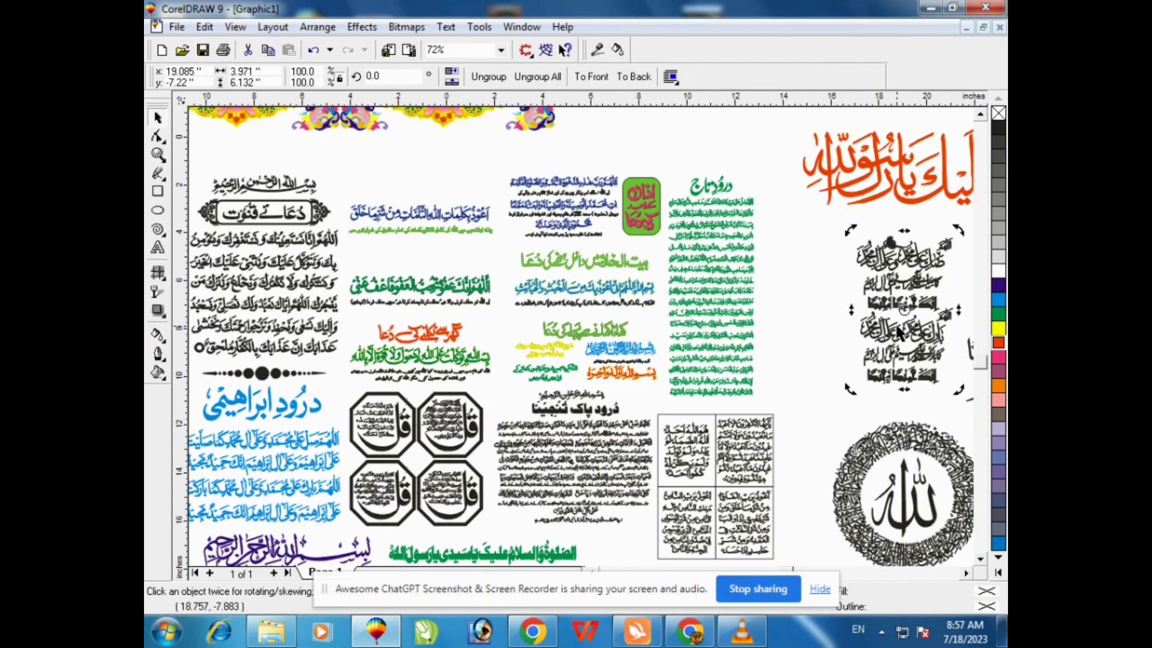
pyautogui.click(683, 288)
# Fill the Dua-e-Qunoot design, including its ornate heading frame and verse lines, with dark purple.
pyautogui.press('F4')
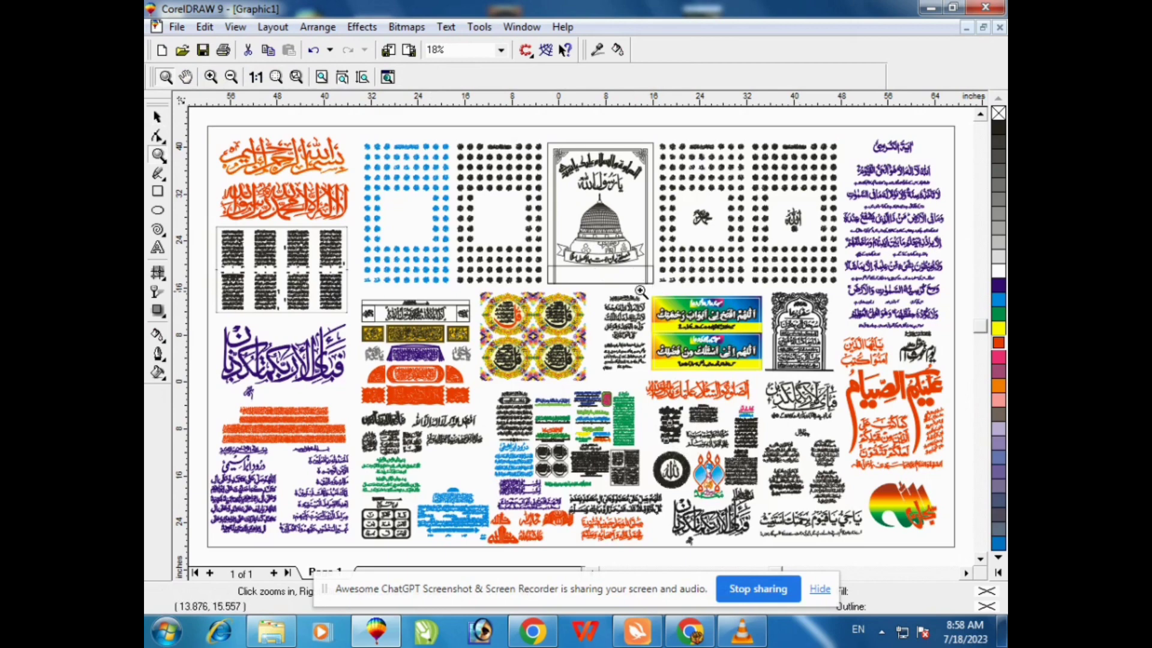
pyautogui.moveTo(489, 385); pyautogui.dragTo(546, 442)
pyautogui.click(157, 117)
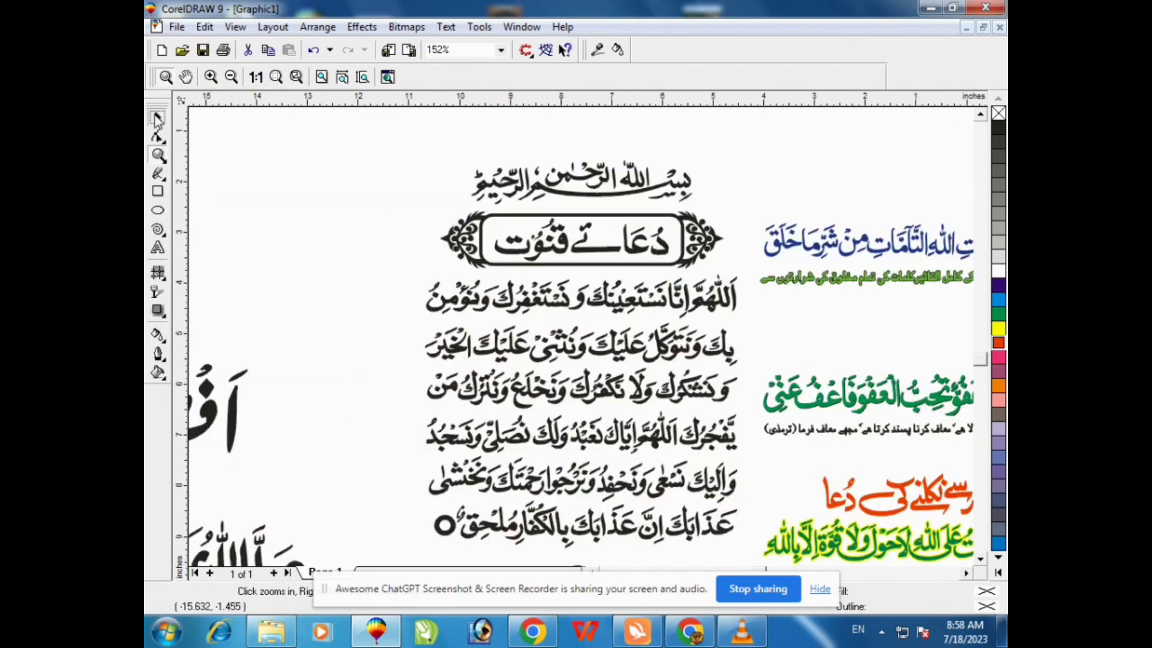
pyautogui.click(998, 285)
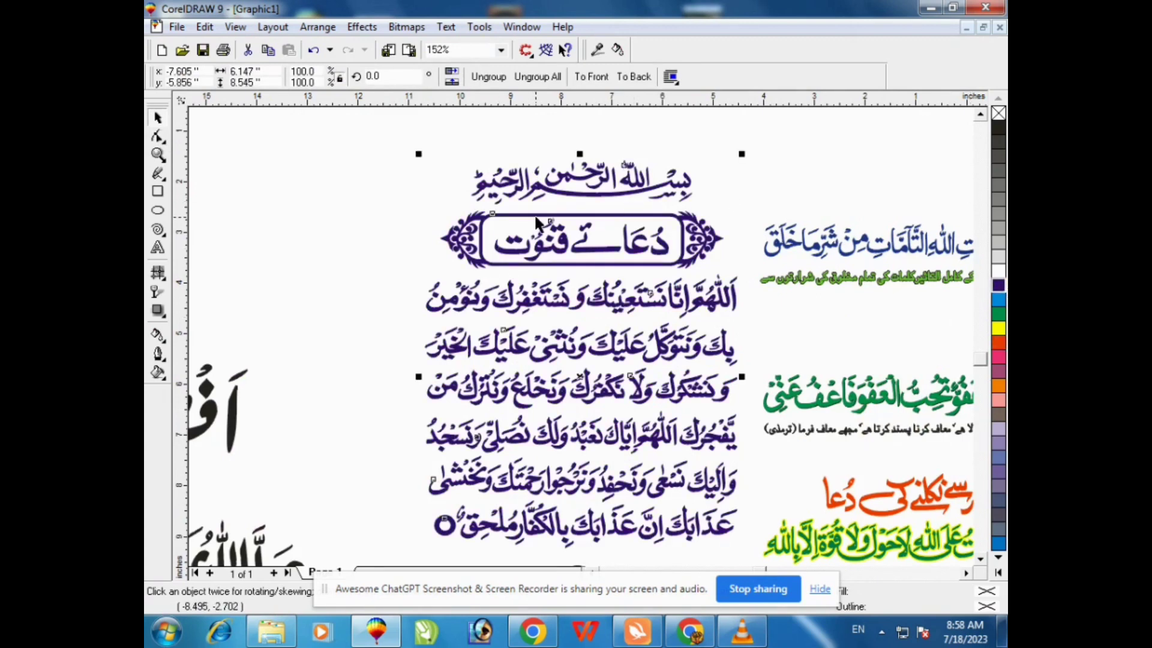
# Fill the two single-line black calligraphy texts below the orange-red banners with the same orange-red.
pyautogui.hotkey('shift', 'F4')
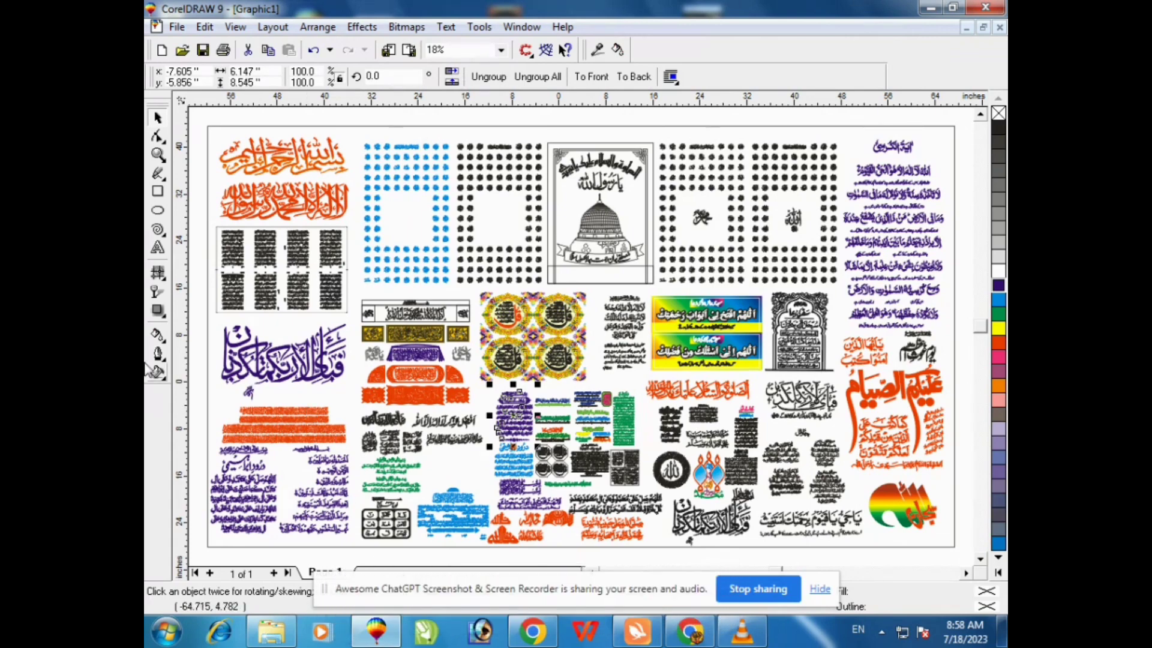
pyautogui.click(158, 155)
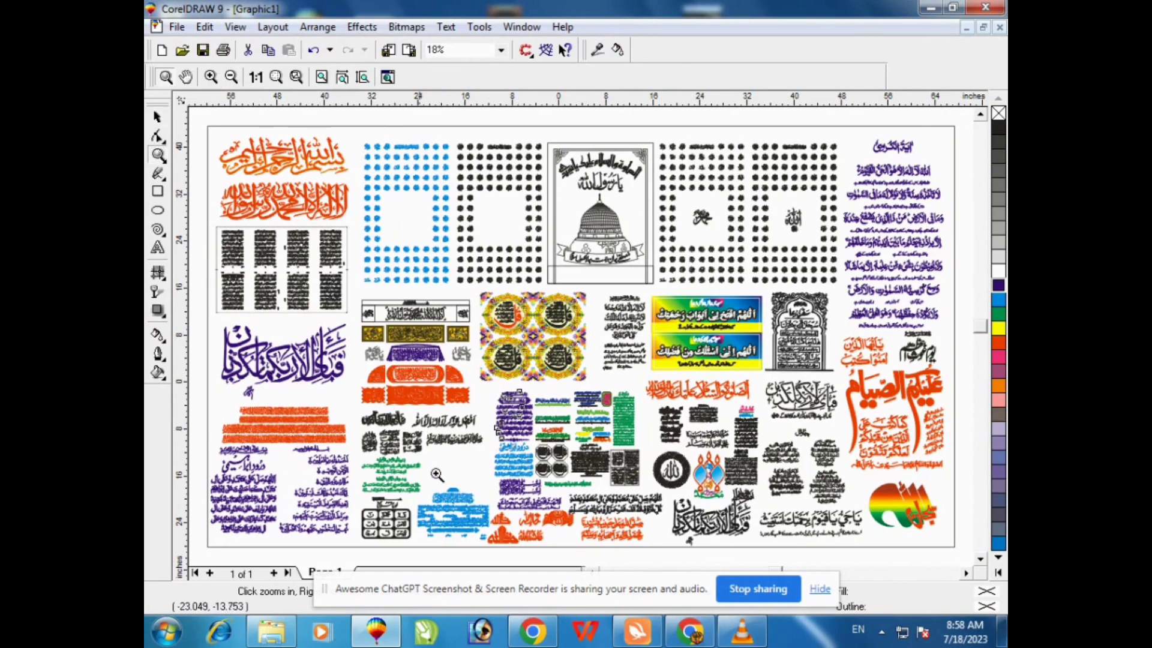
pyautogui.click(465, 454)
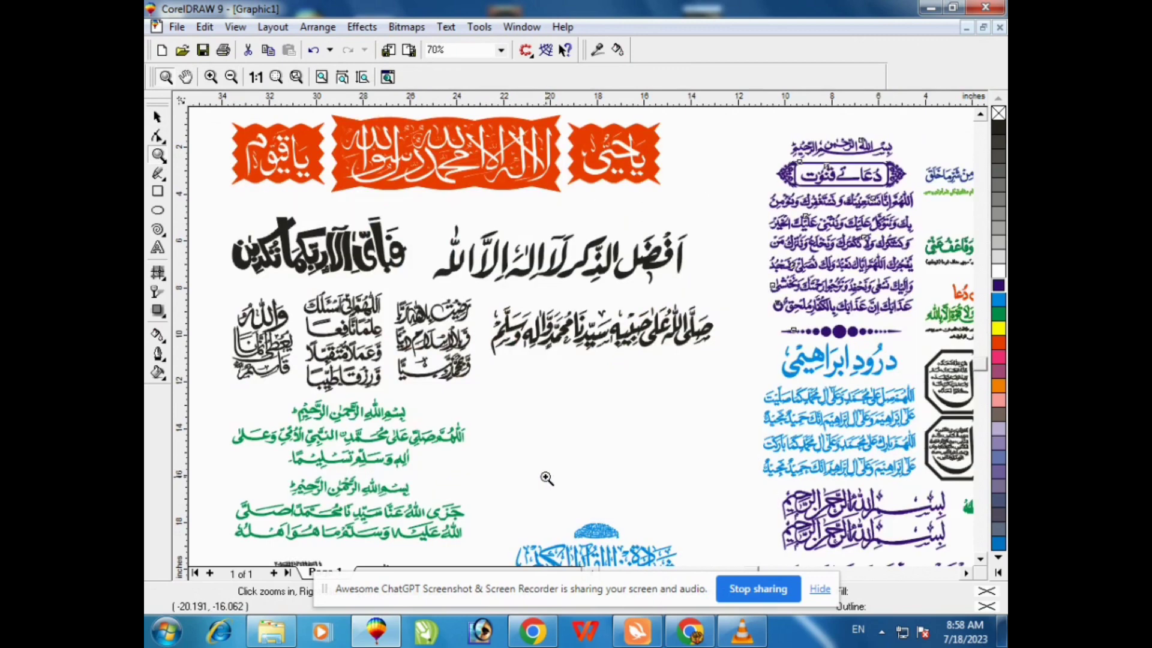
pyautogui.click(157, 117)
pyautogui.click(353, 245)
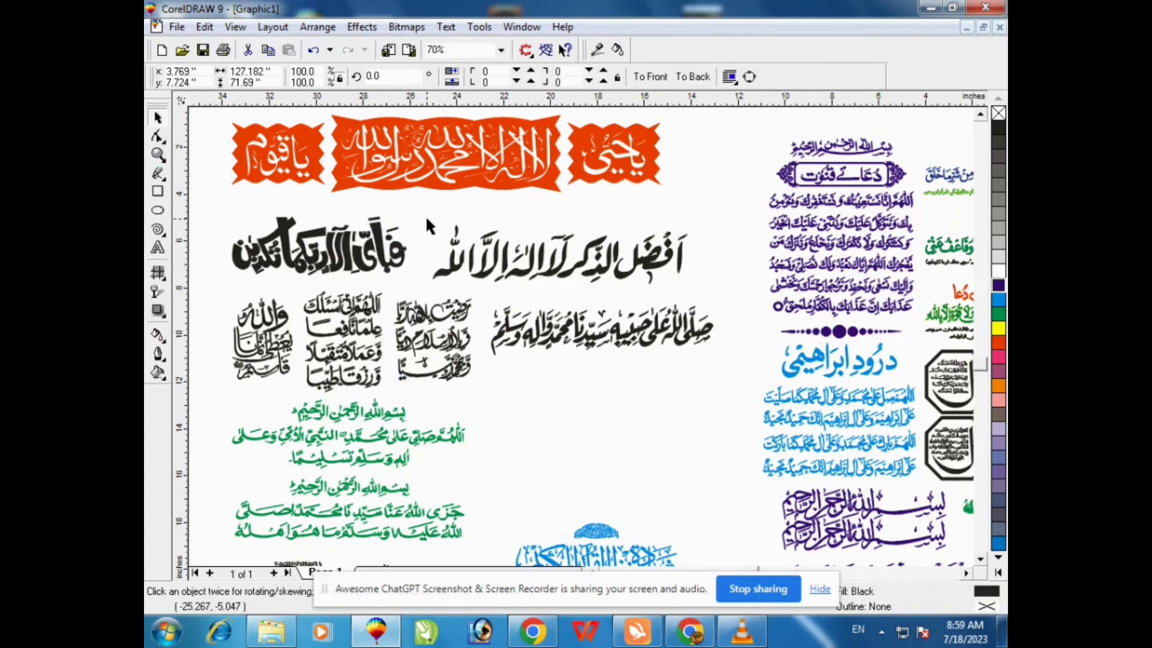
pyautogui.moveTo(426, 214); pyautogui.dragTo(699, 294)
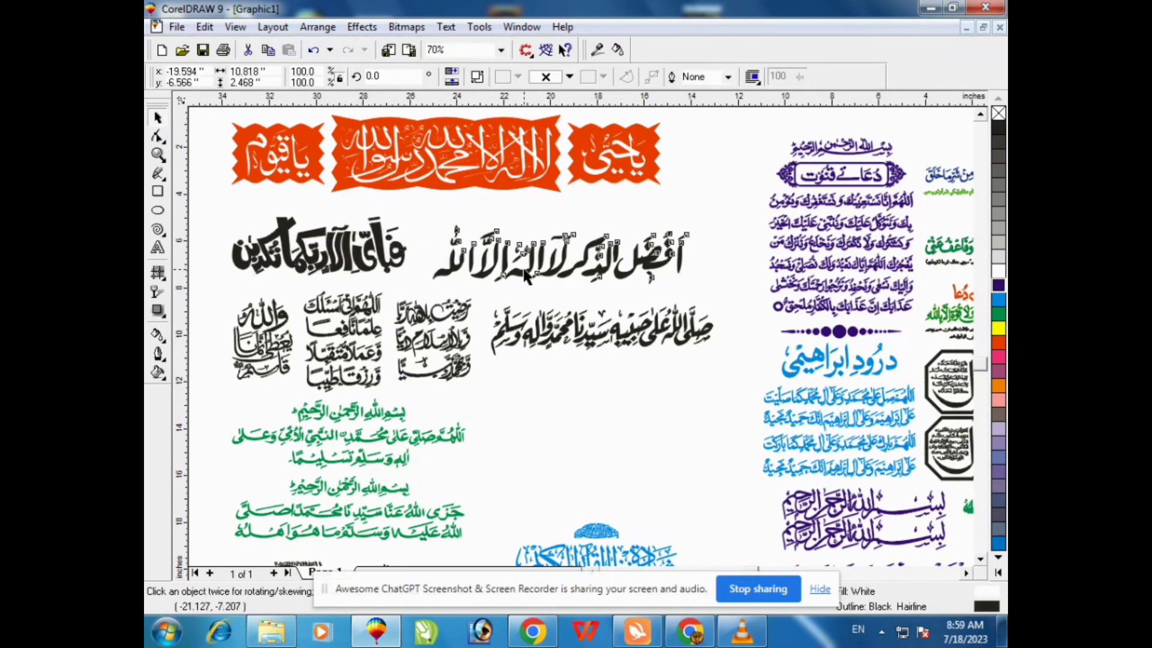
pyautogui.click(997, 342)
pyautogui.click(656, 318)
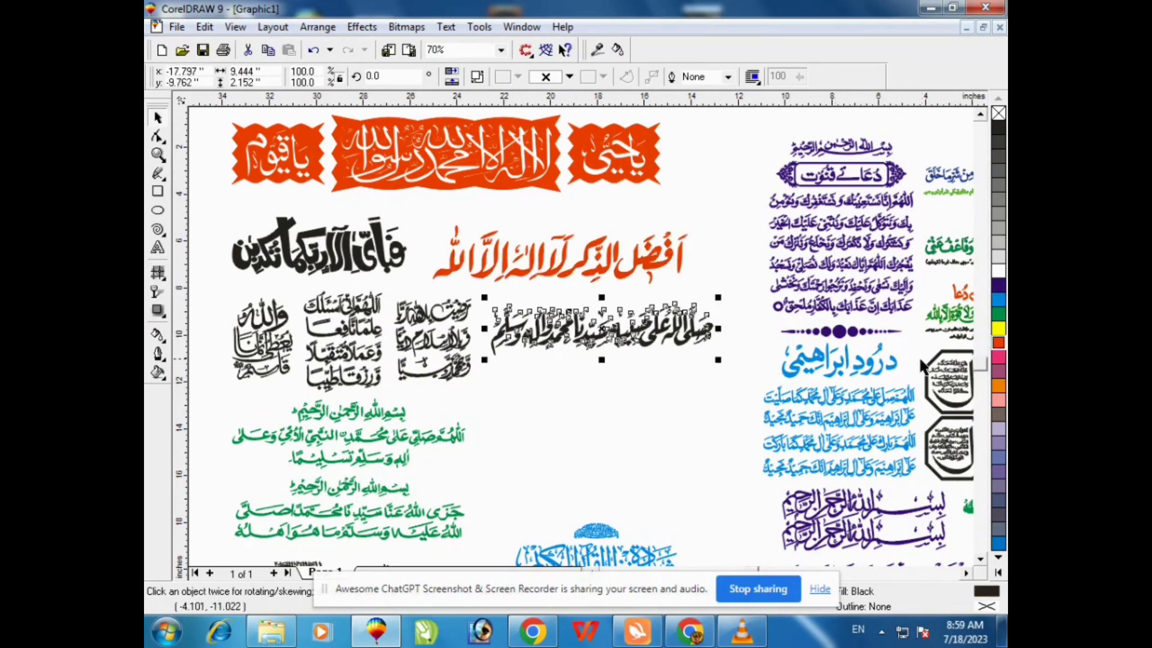
pyautogui.click(998, 342)
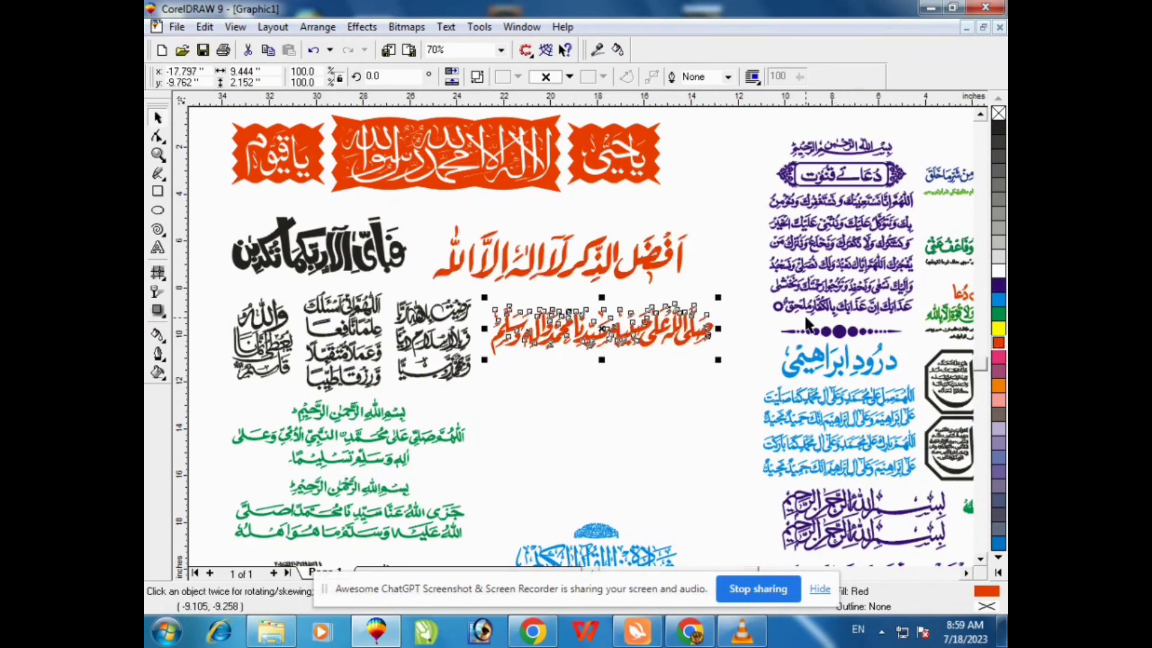